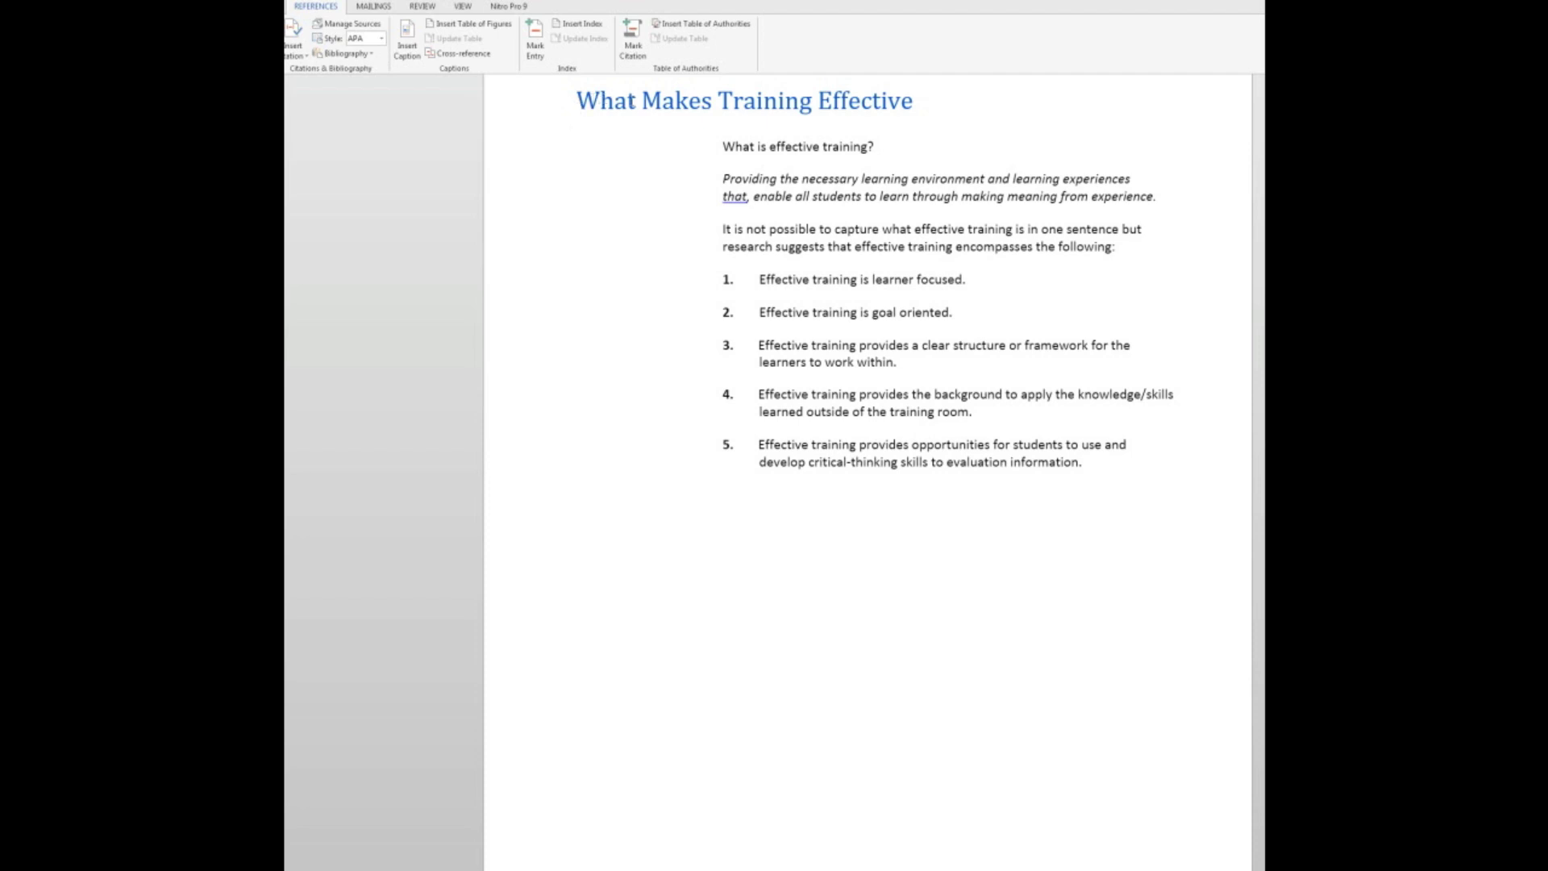
Step: Mark the heading 'What Makes Training Effective' as an index entry with a bold page number
left_click(538, 107)
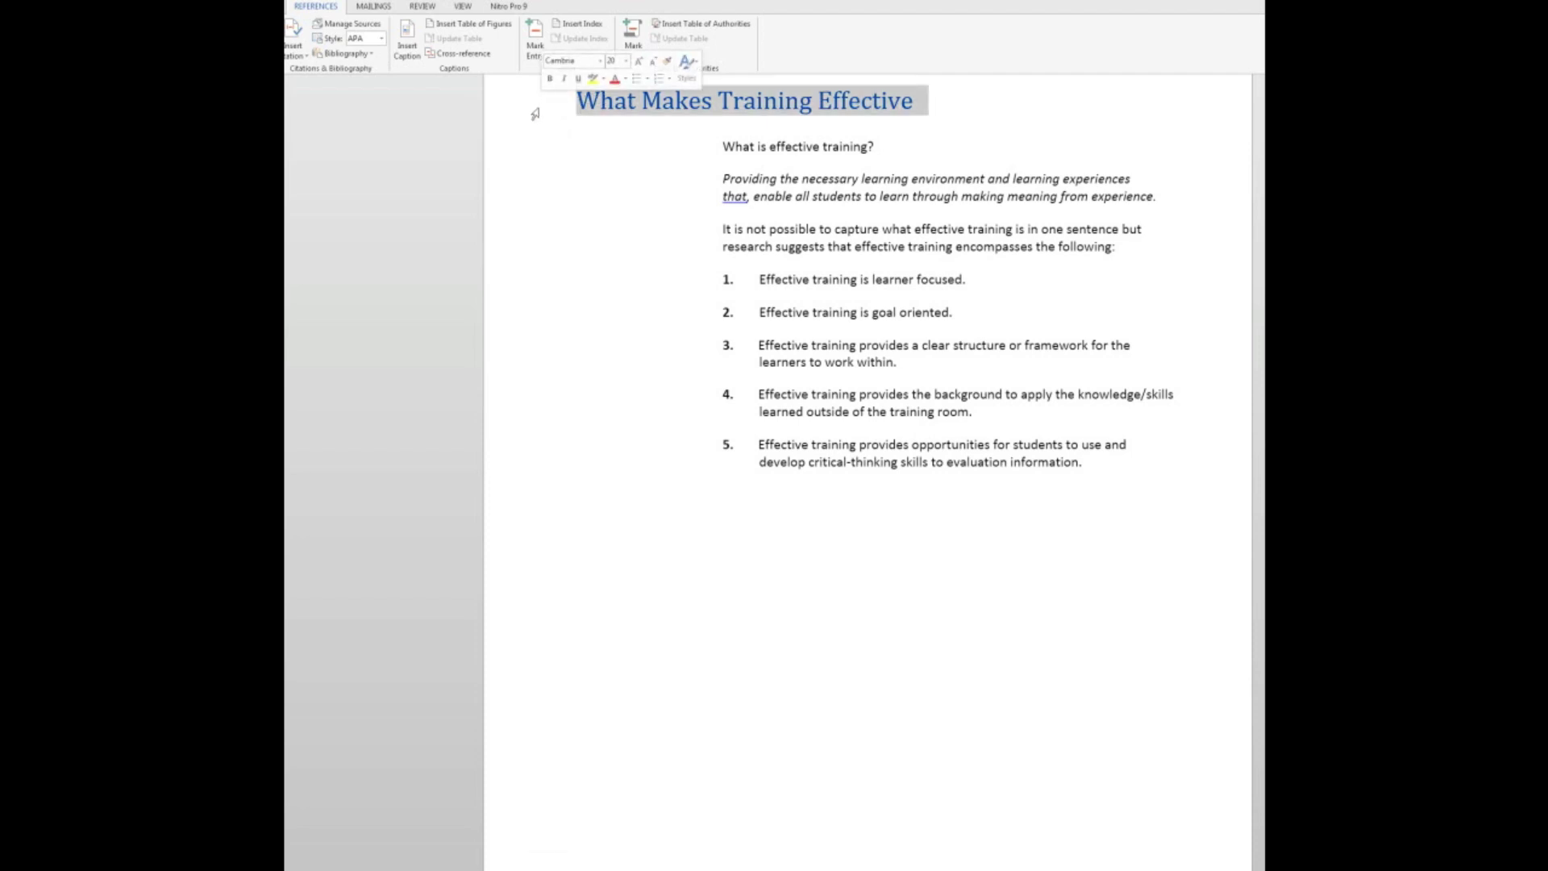
left_click(535, 32)
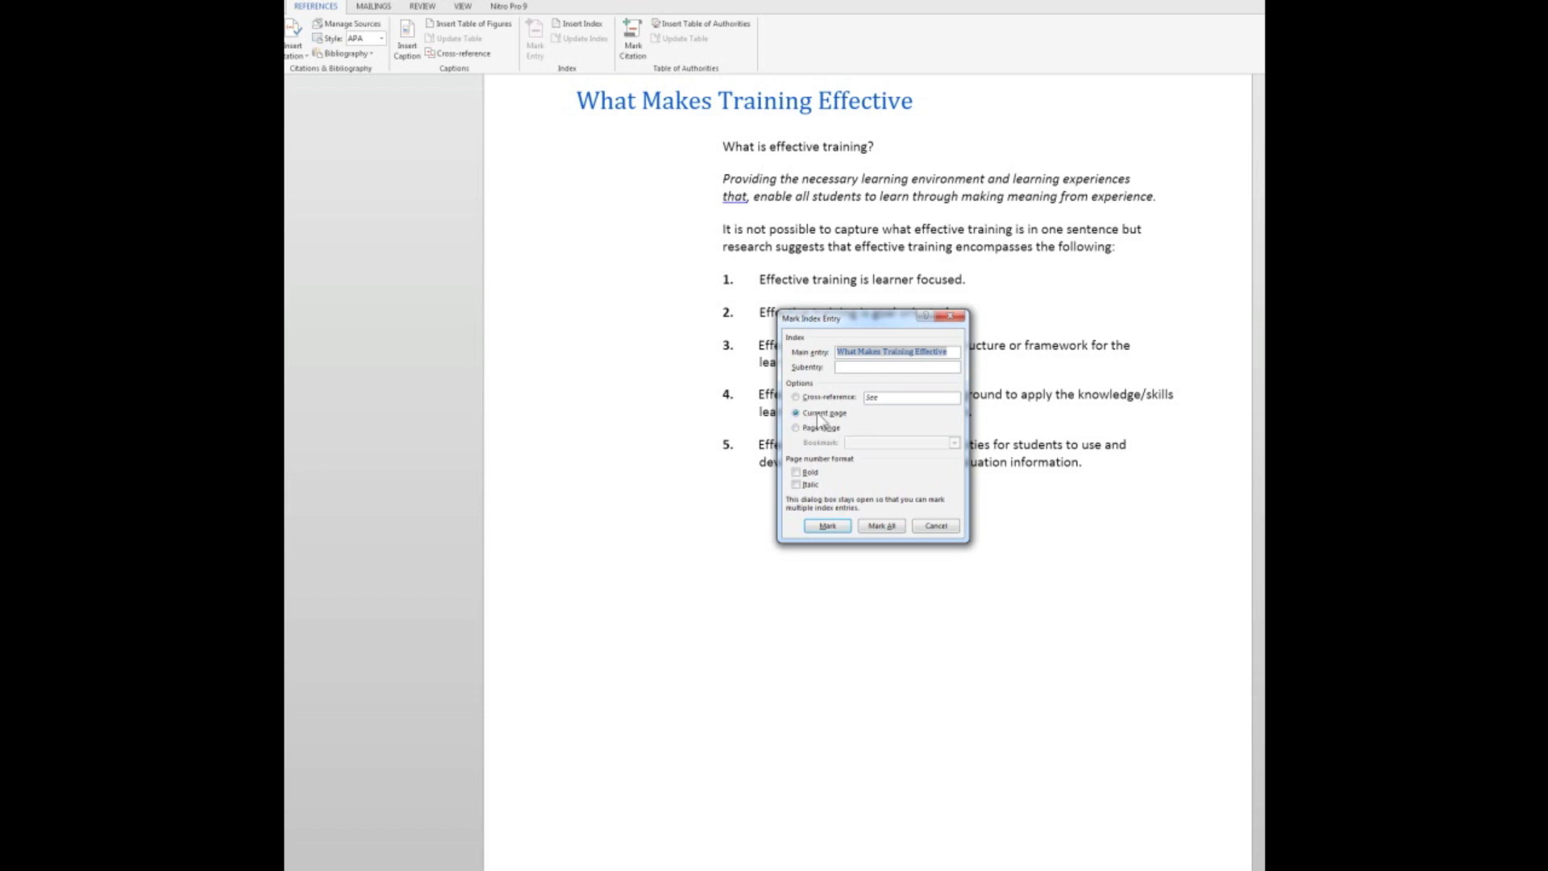
left_click(796, 474)
left_click(796, 473)
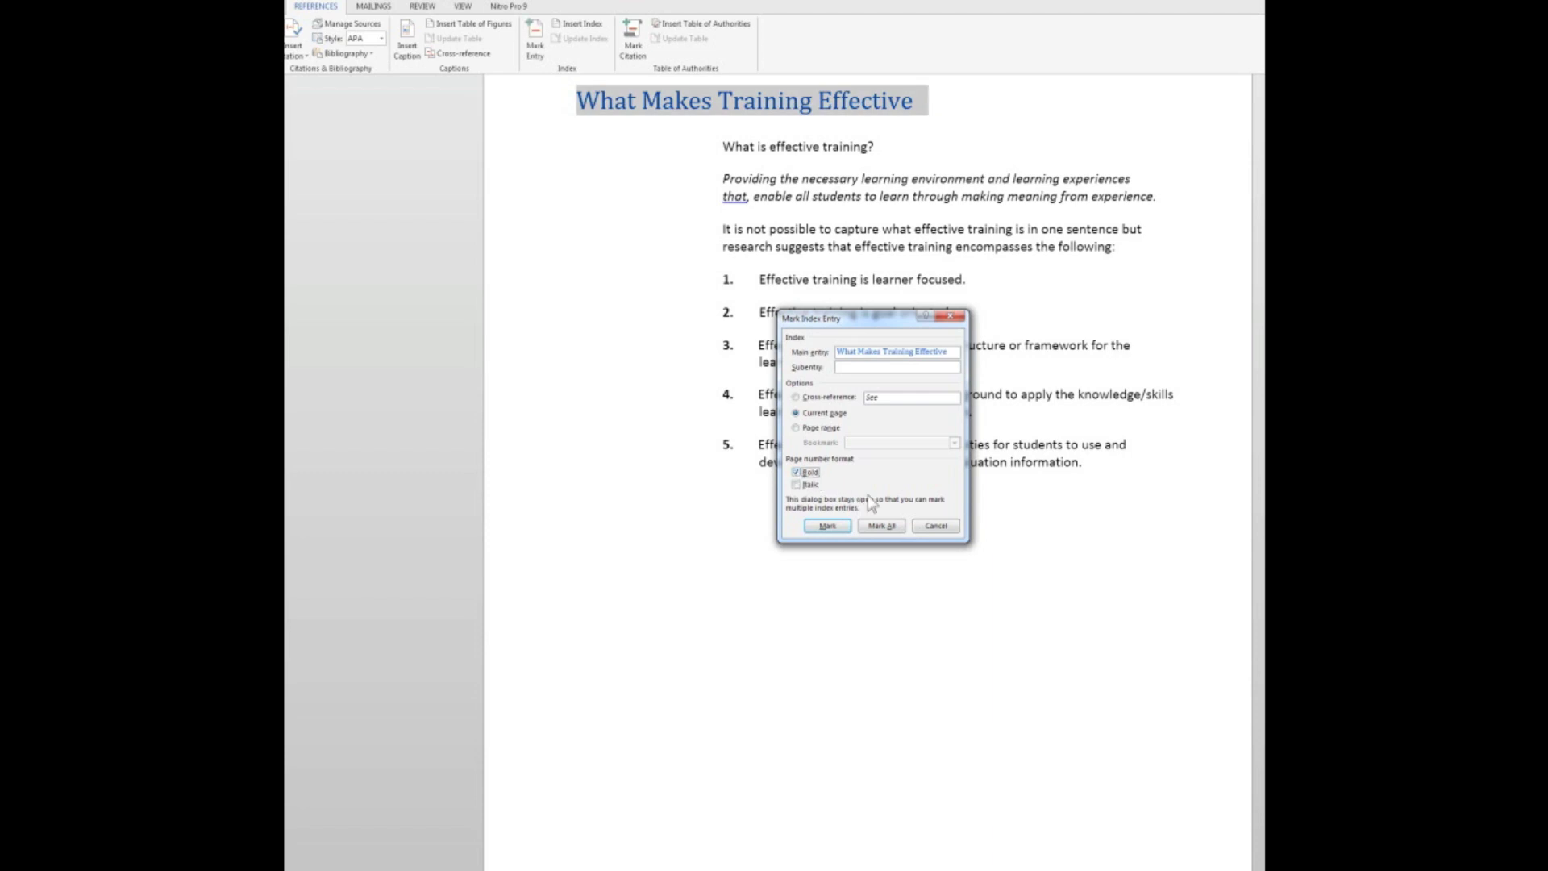
left_click(827, 525)
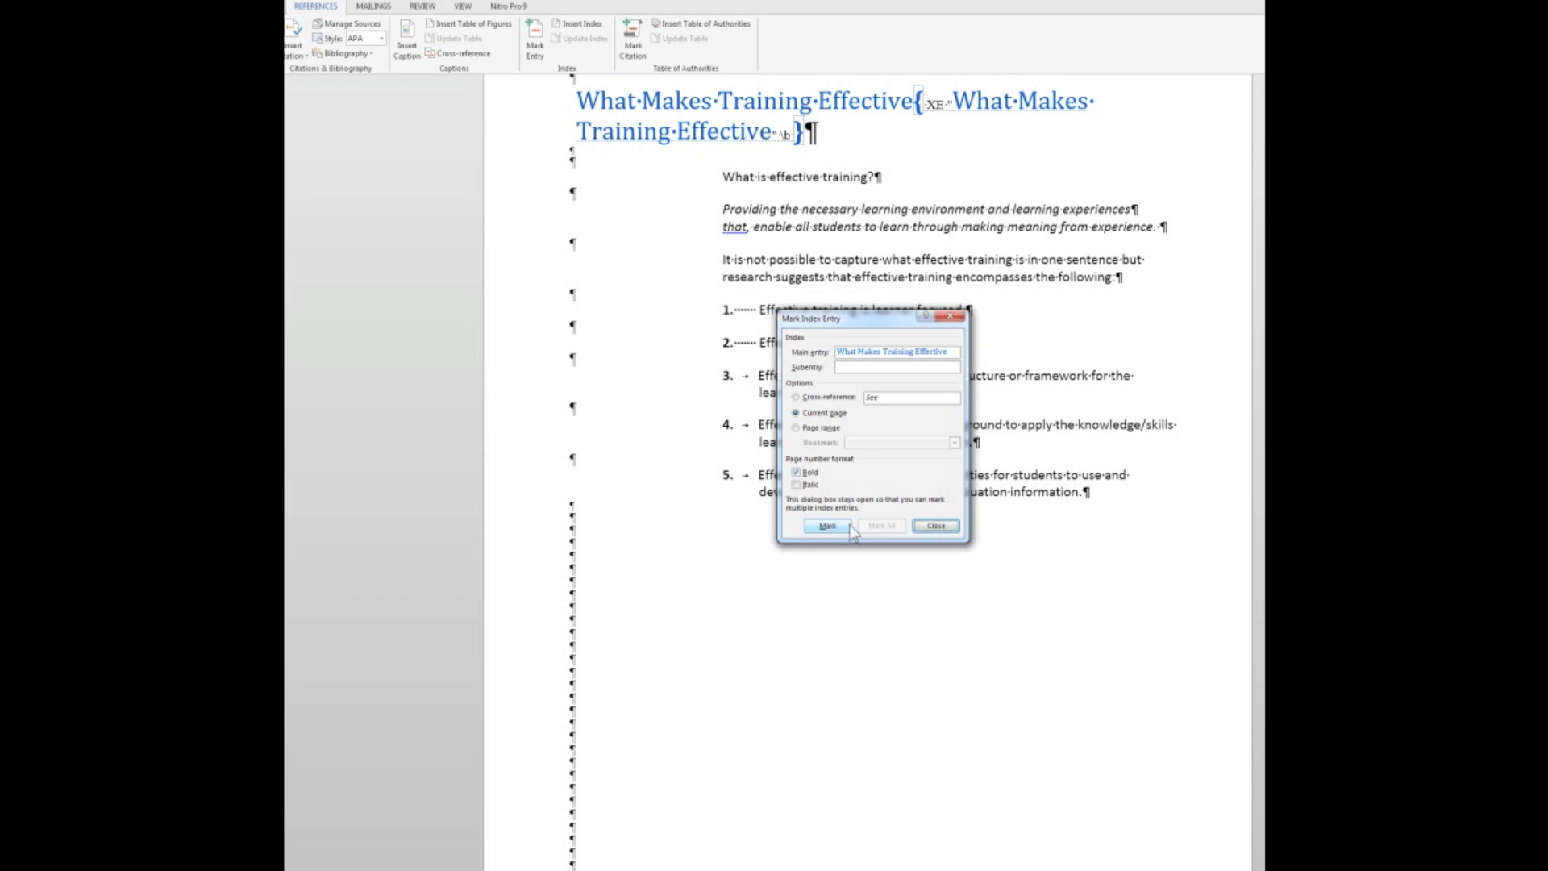
Step: Mark the heading 'The Attributes of an Effective Trainer' as a plain index entry
left_click(936, 526)
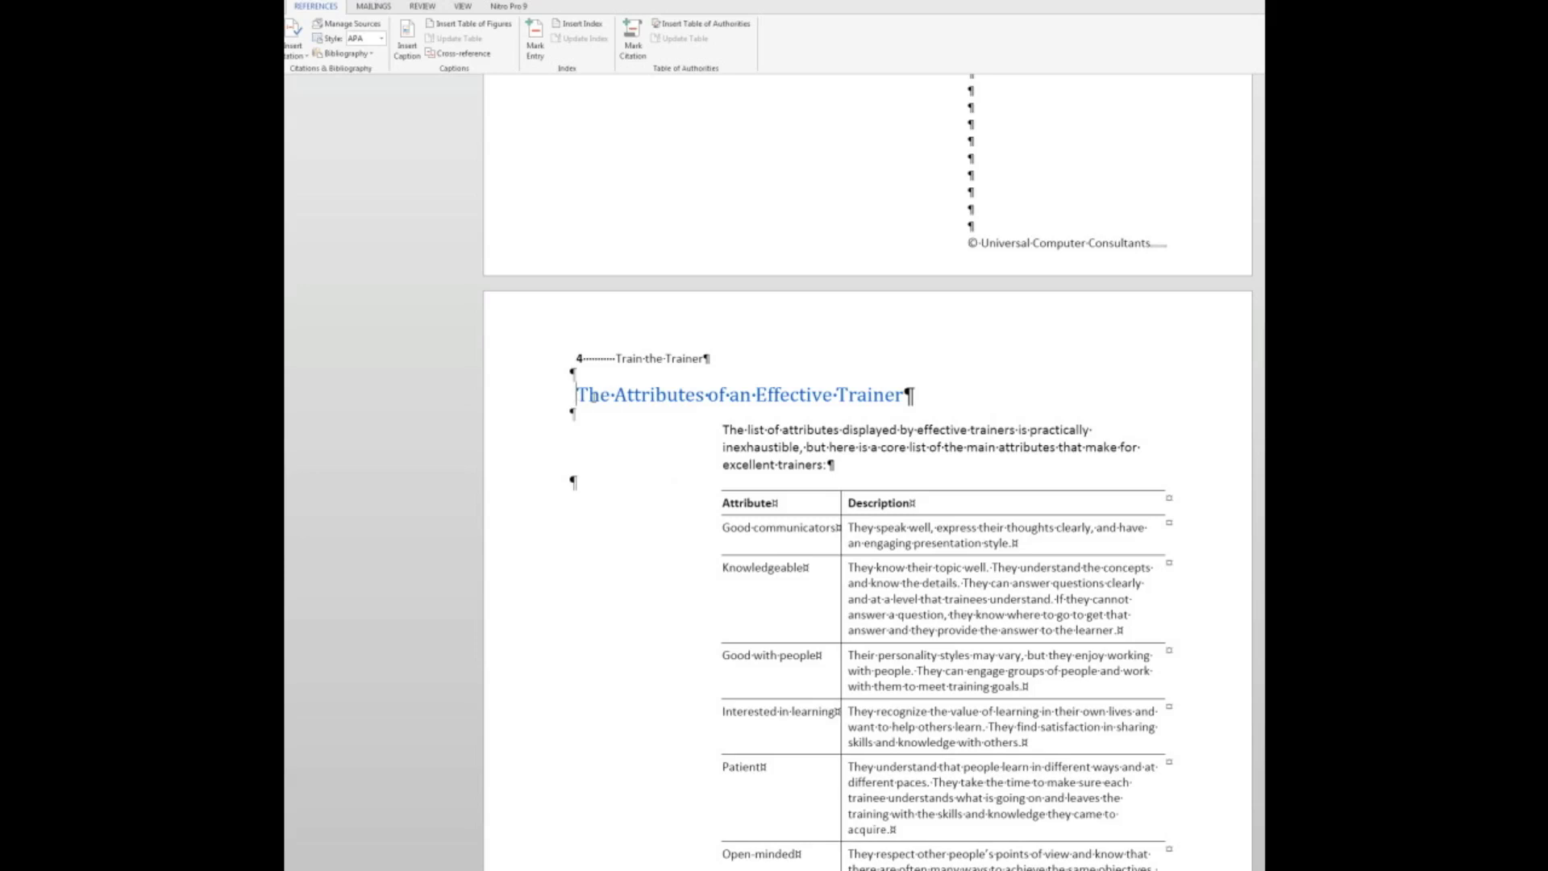
left_click_drag(575, 399, 881, 407)
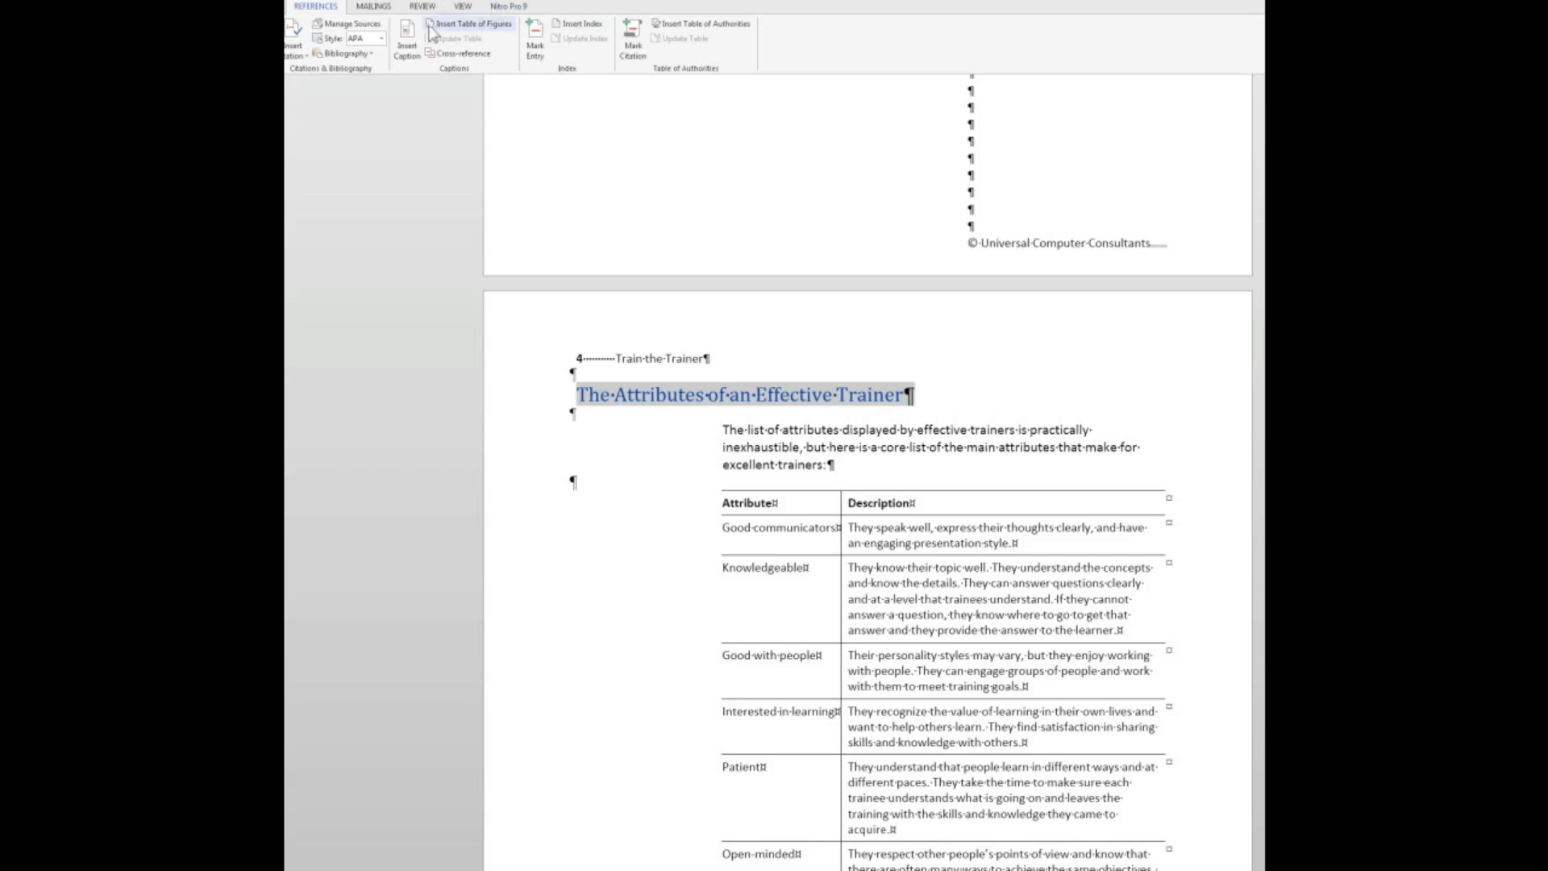
left_click(534, 47)
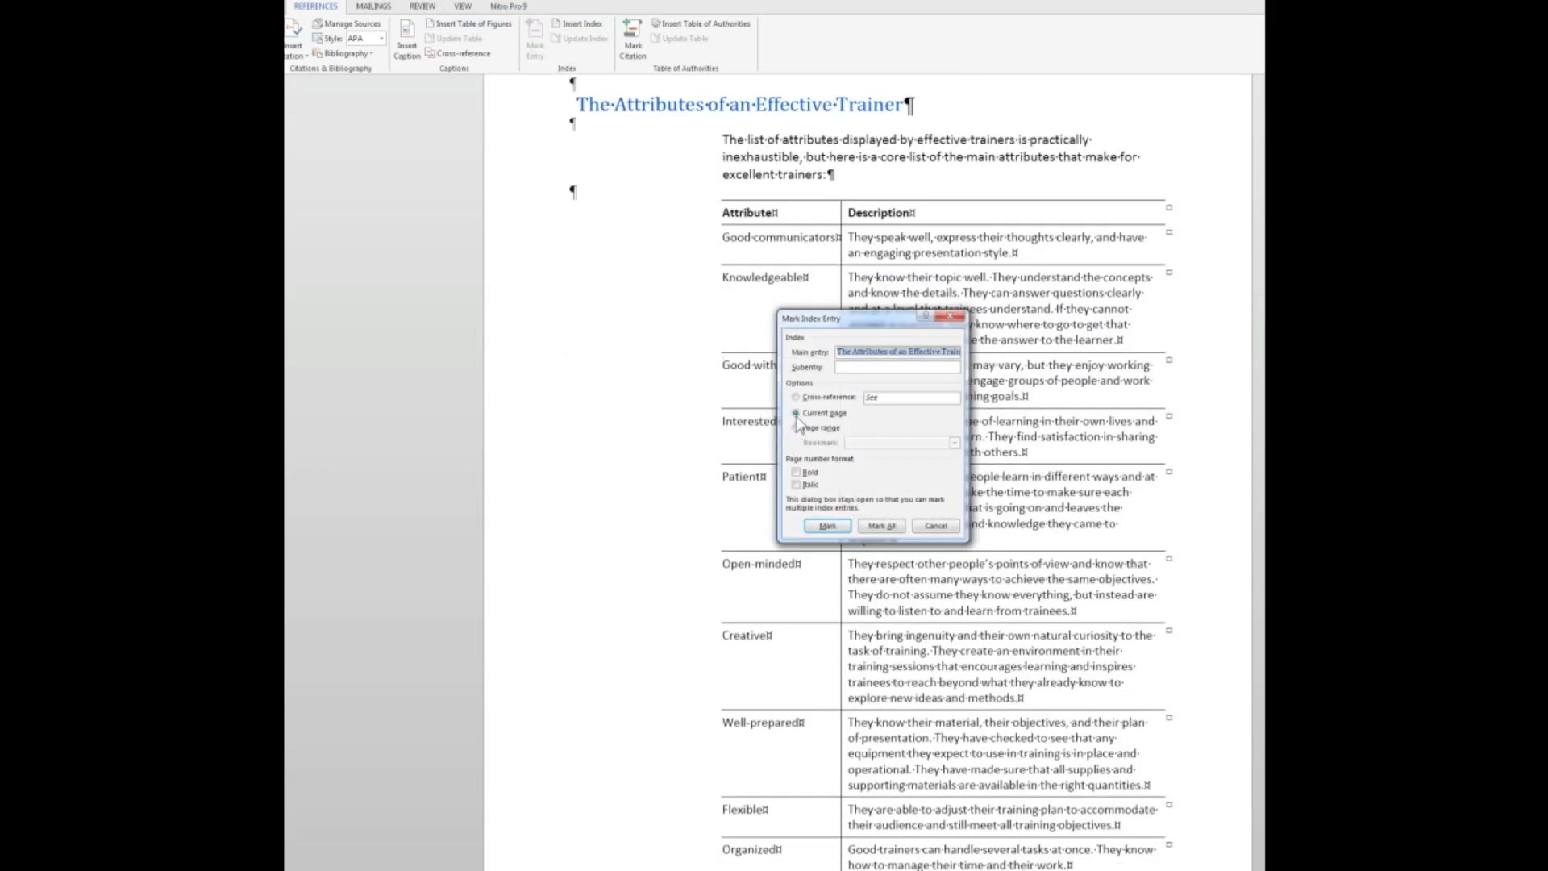
left_click(827, 526)
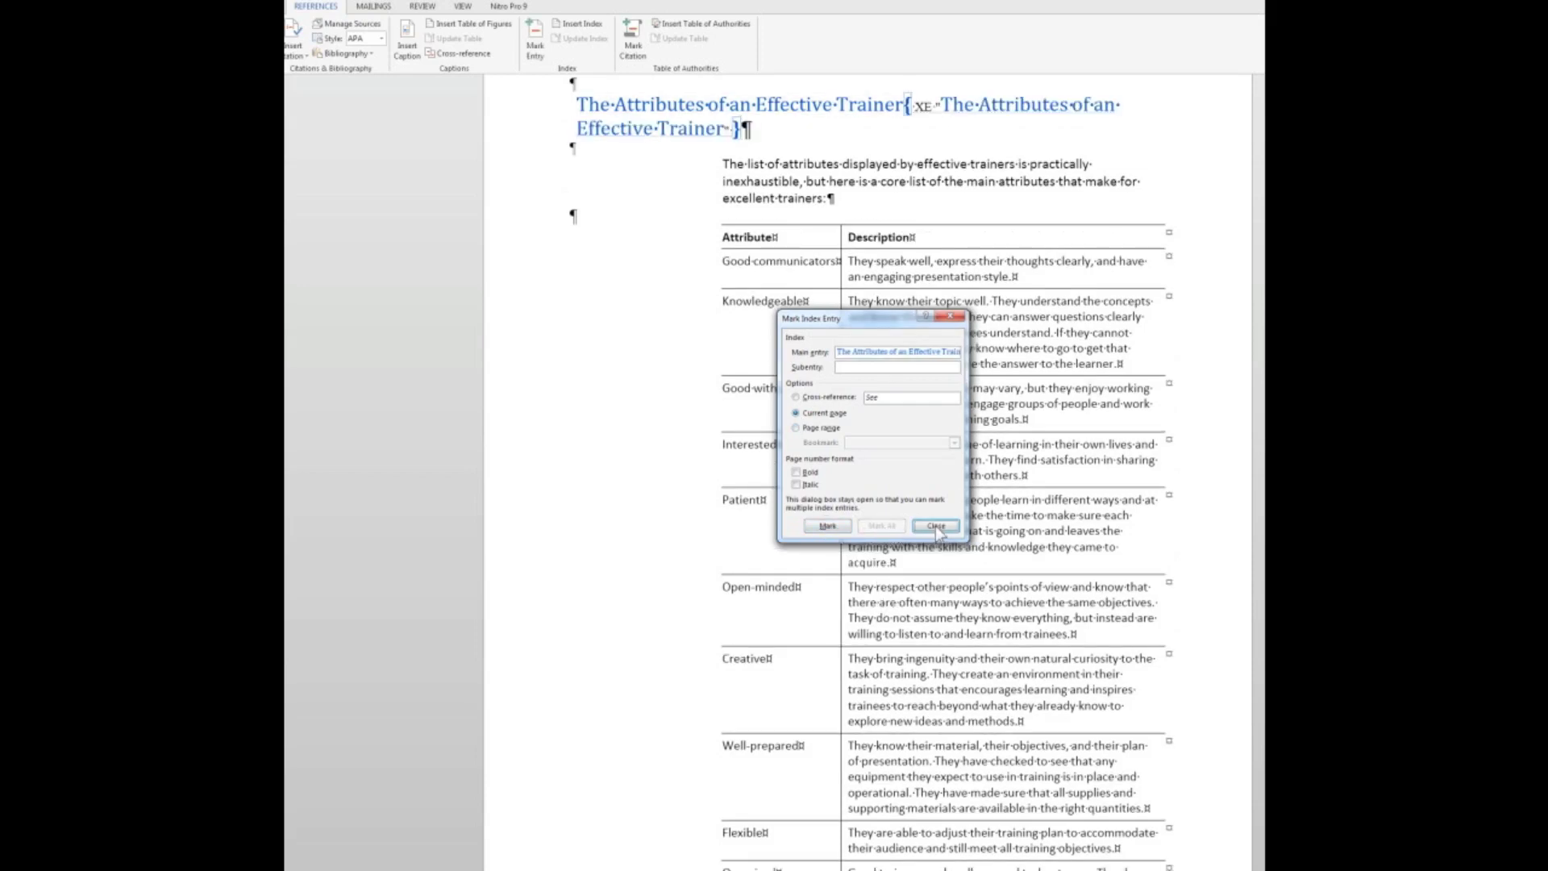
left_click(937, 528)
Step: Index the word 'skills' under the capitalised main entry 'Skills' with a bold page number
scroll(630, 482, "down", 10)
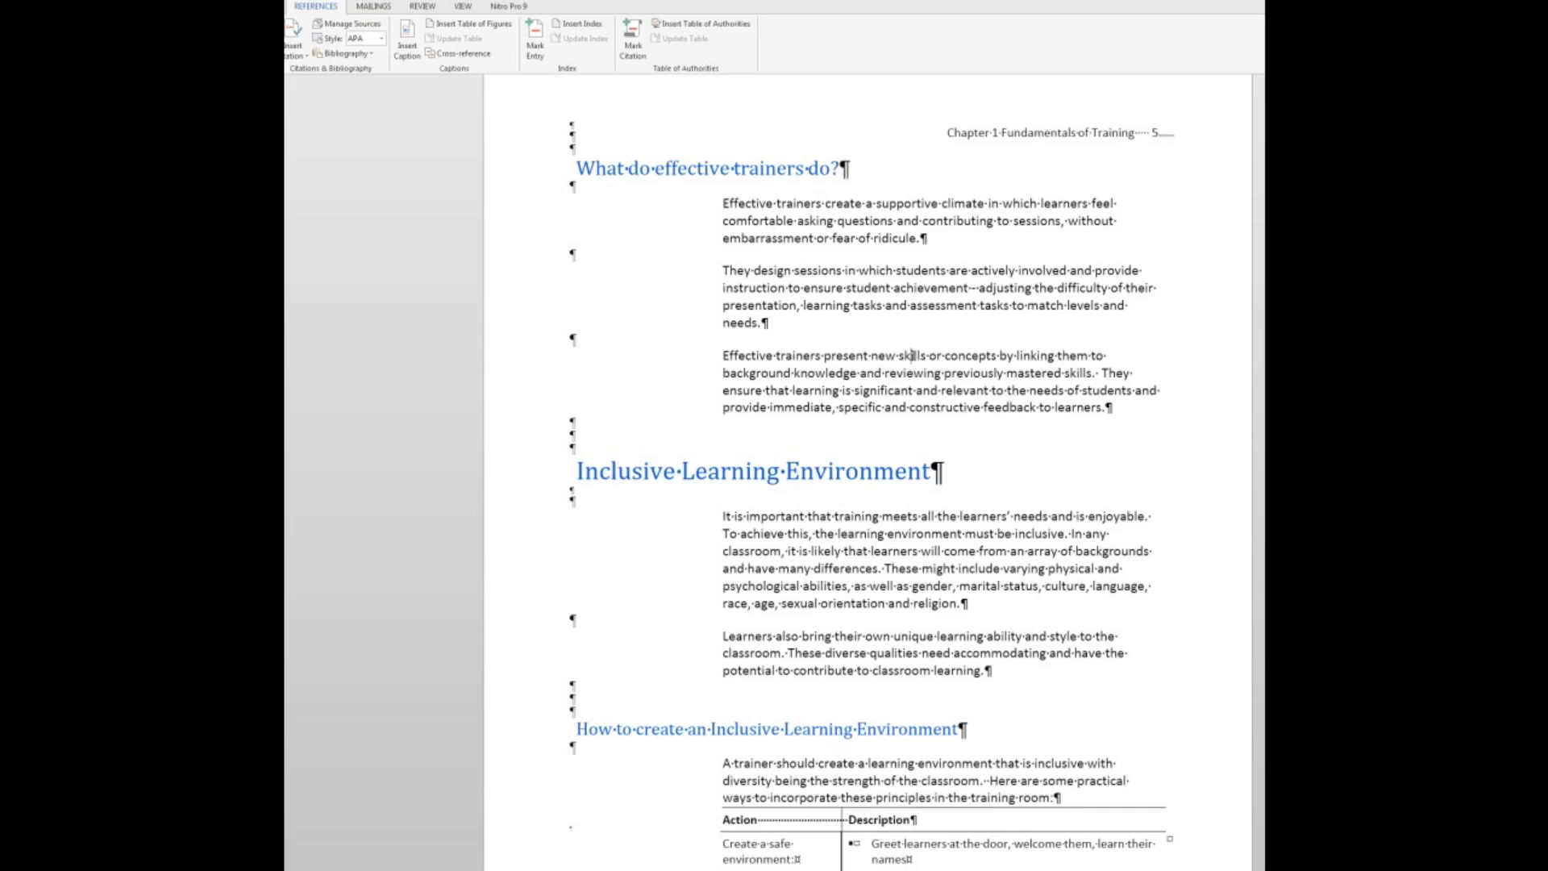
double_click(913, 354)
left_click(537, 36)
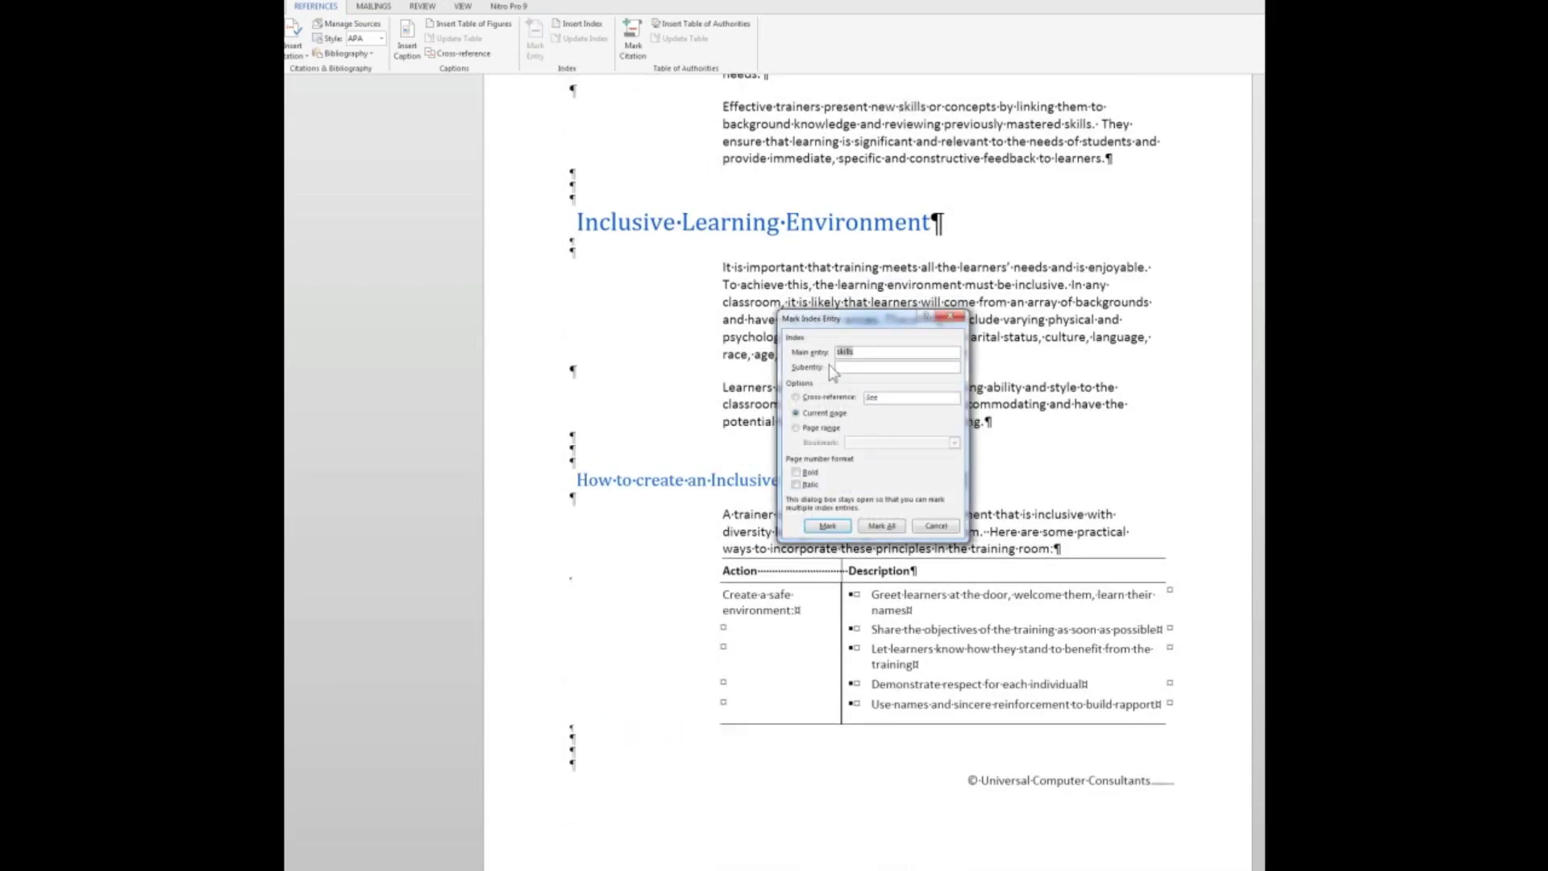
left_click(849, 349)
key("Delete")
type("S")
left_click(796, 474)
left_click(827, 526)
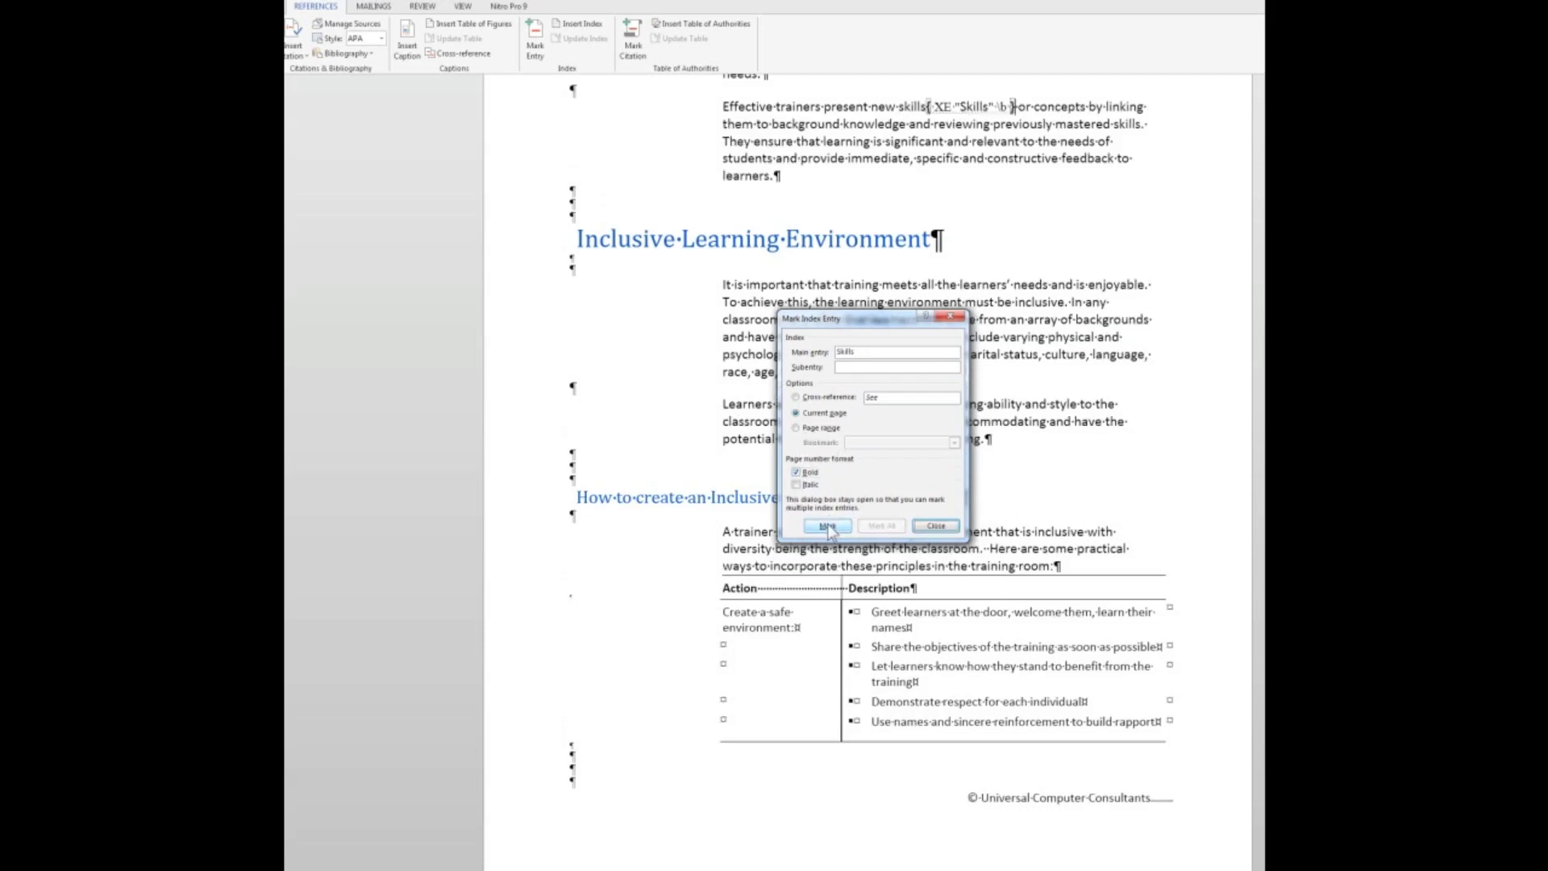
left_click(936, 526)
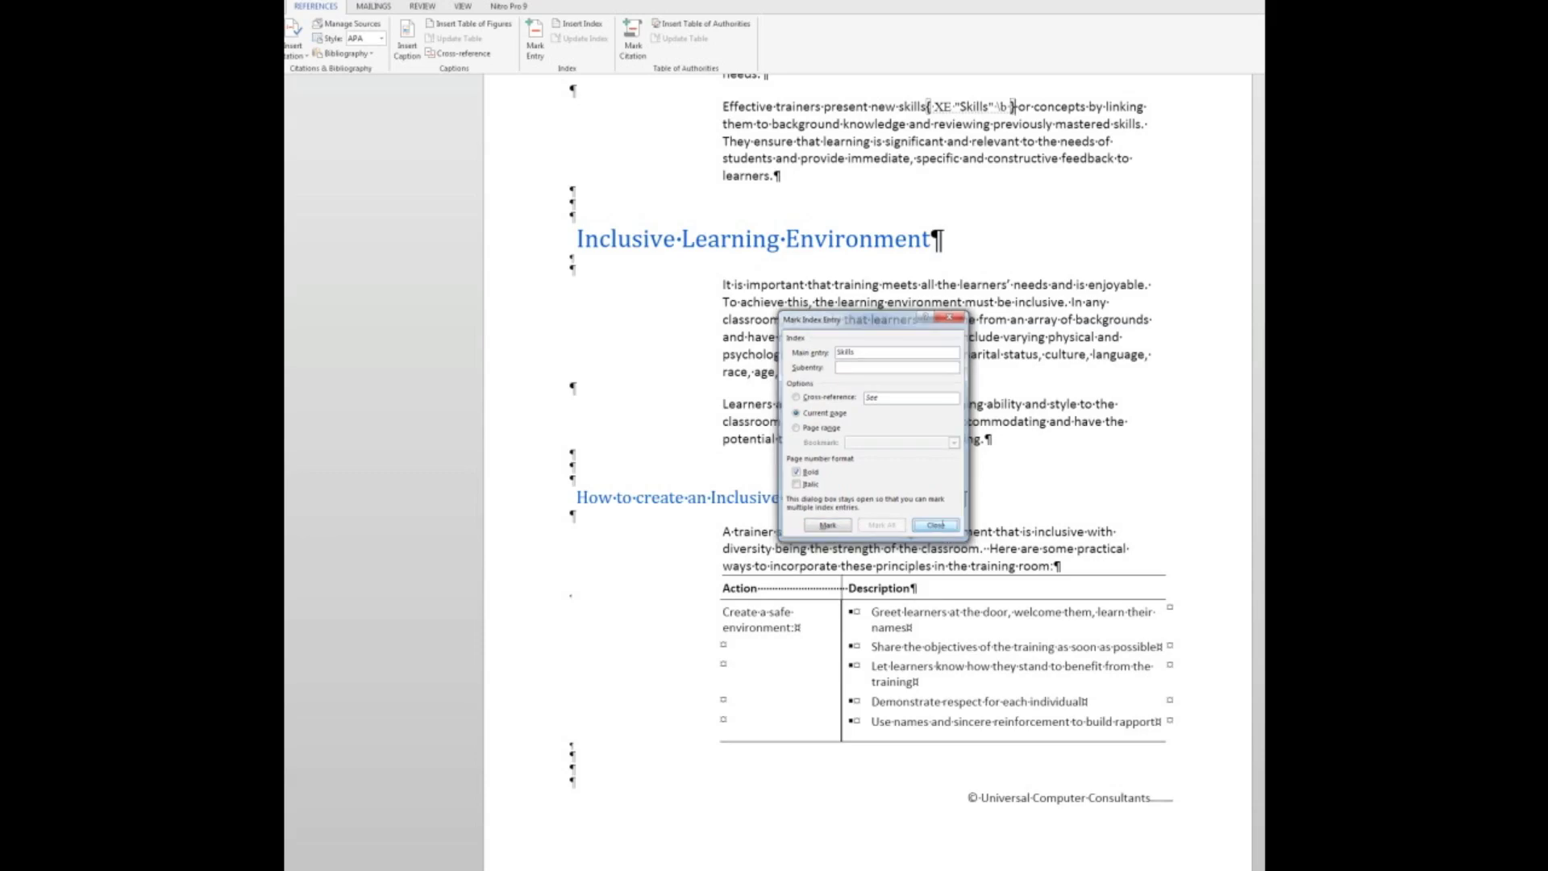
scroll(860, 497, "down", 15)
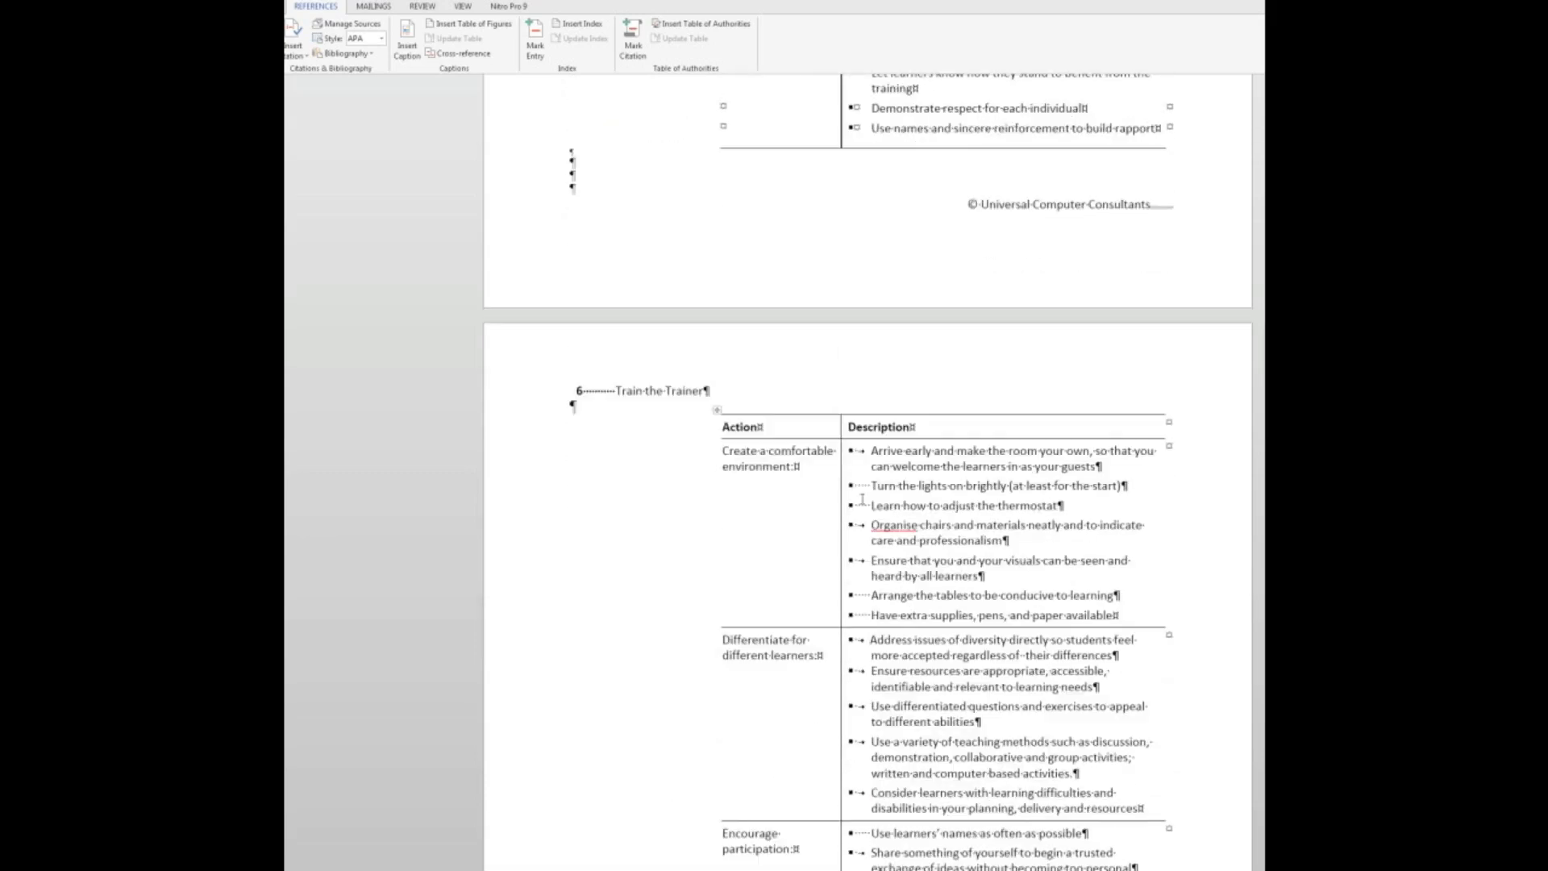
Step: Mark all occurrences of 'Apply principles of adult learning' from the Objectives list as index entries
scroll(859, 496, "down", 12)
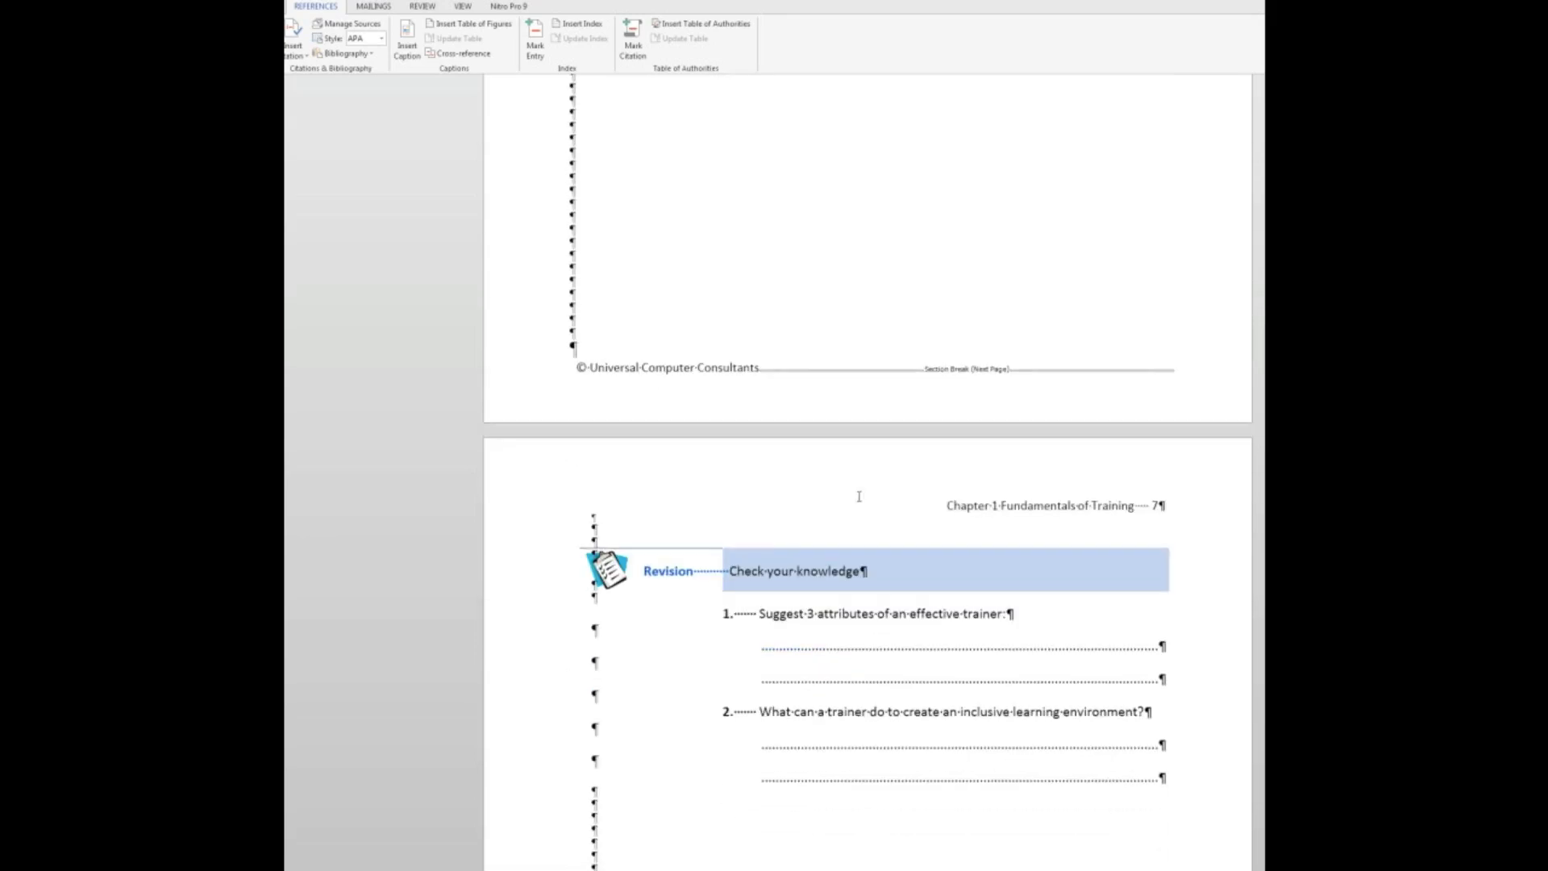
scroll(859, 495, "up", 9)
scroll(859, 495, "down", 12)
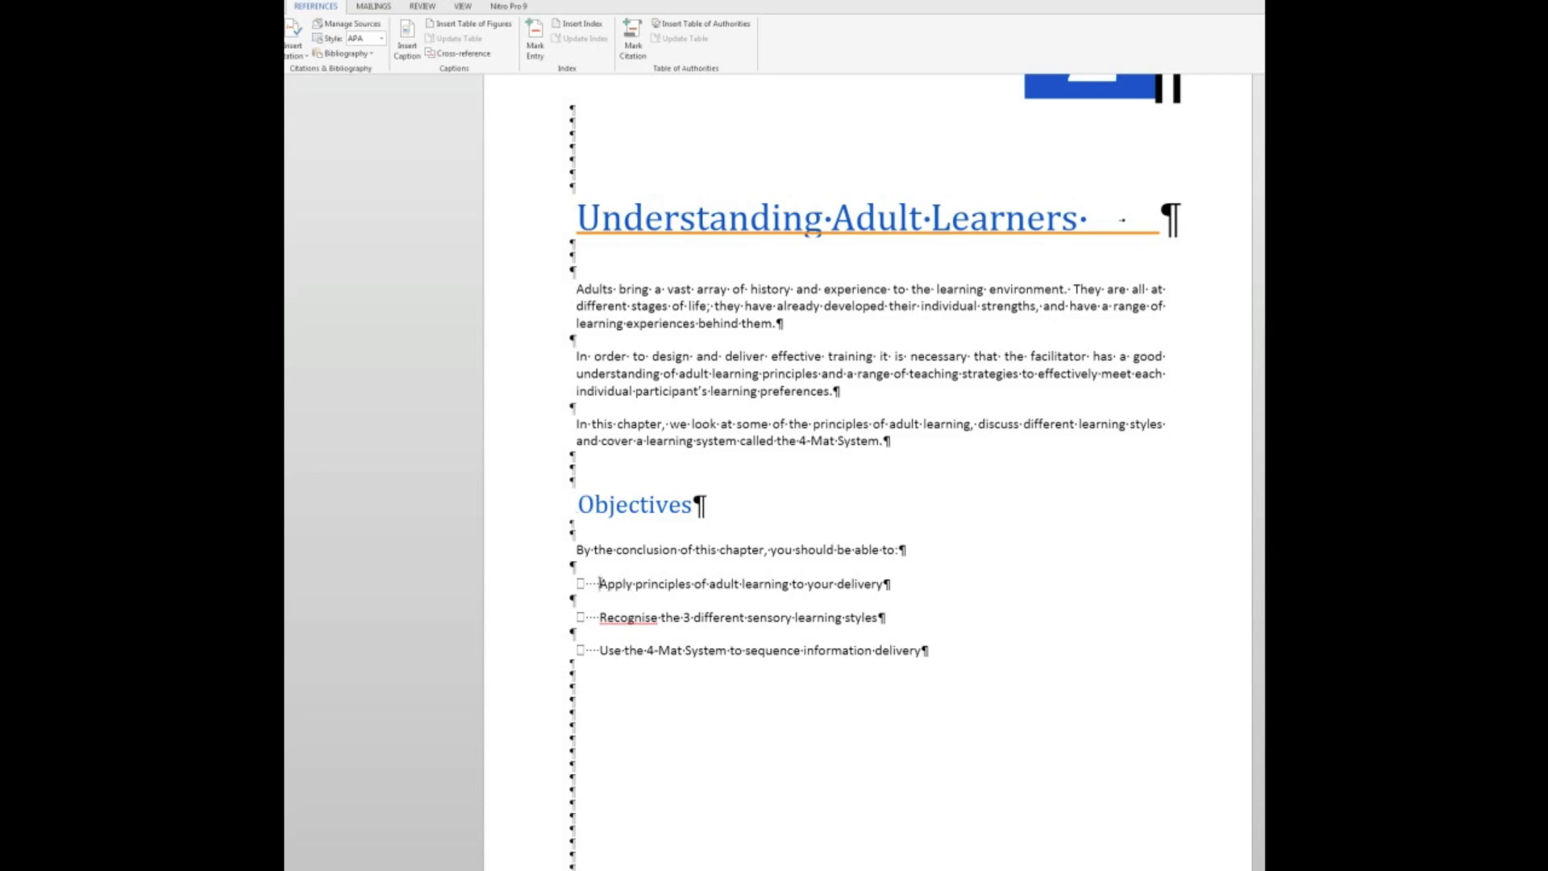
left_click_drag(600, 583, 762, 590)
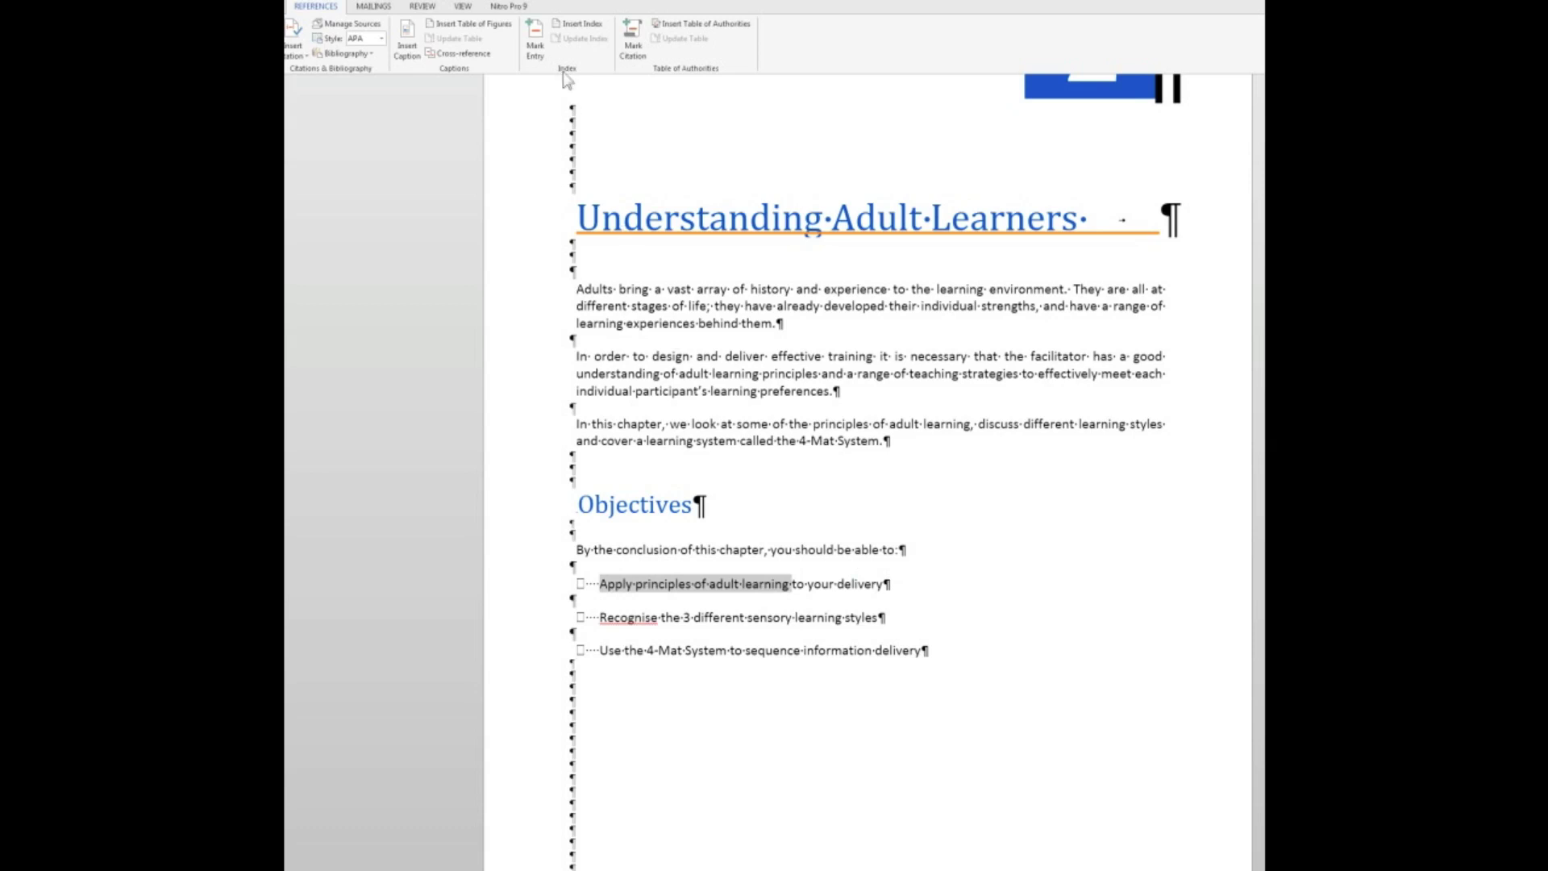
left_click(533, 31)
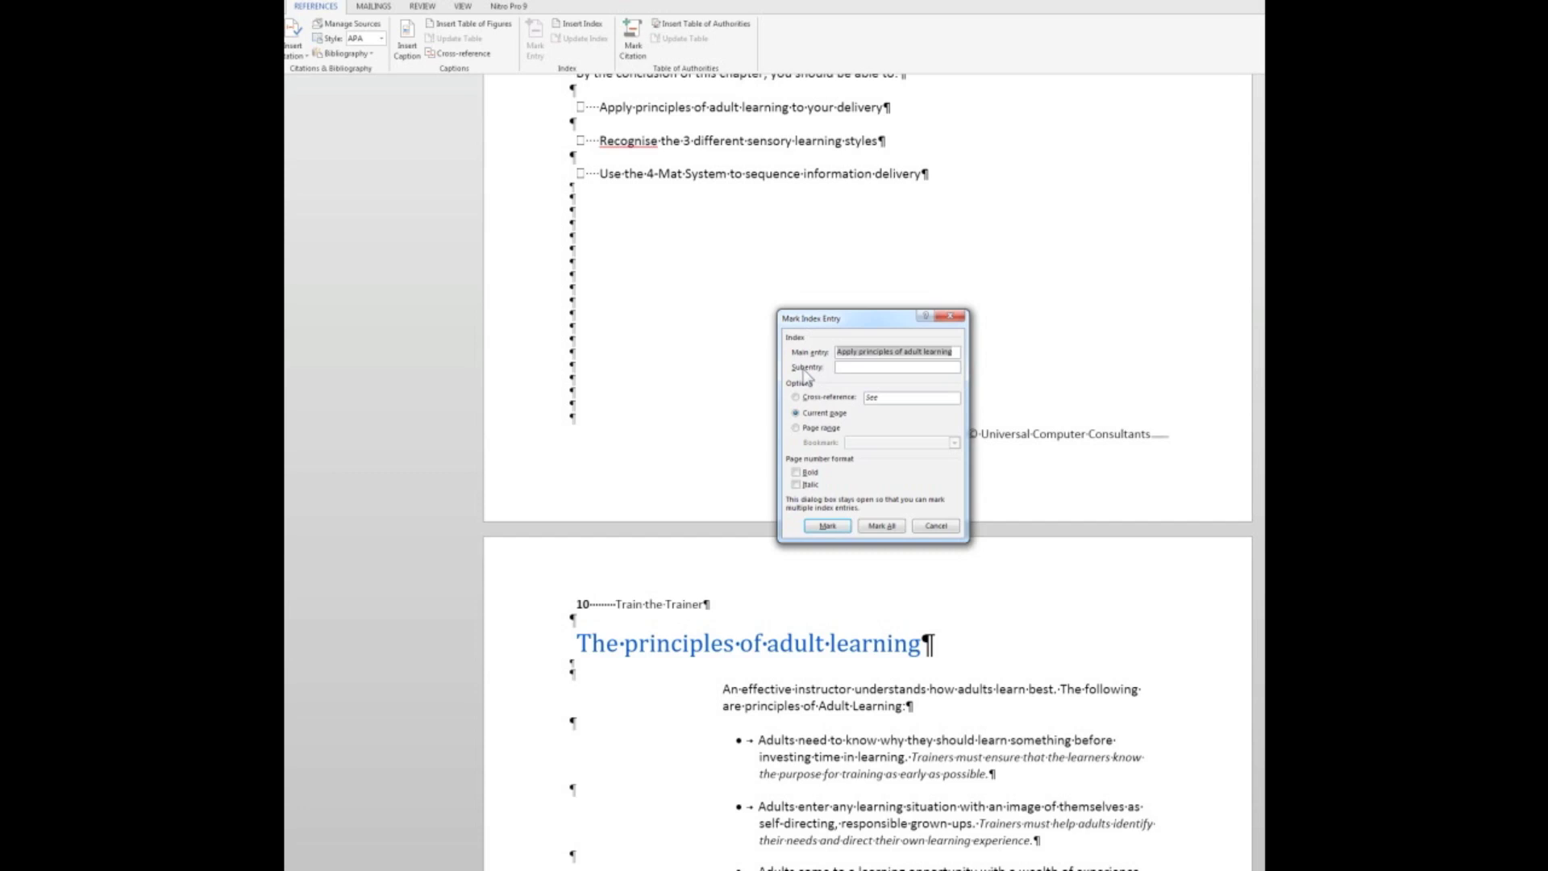
left_click(876, 532)
left_click(879, 527)
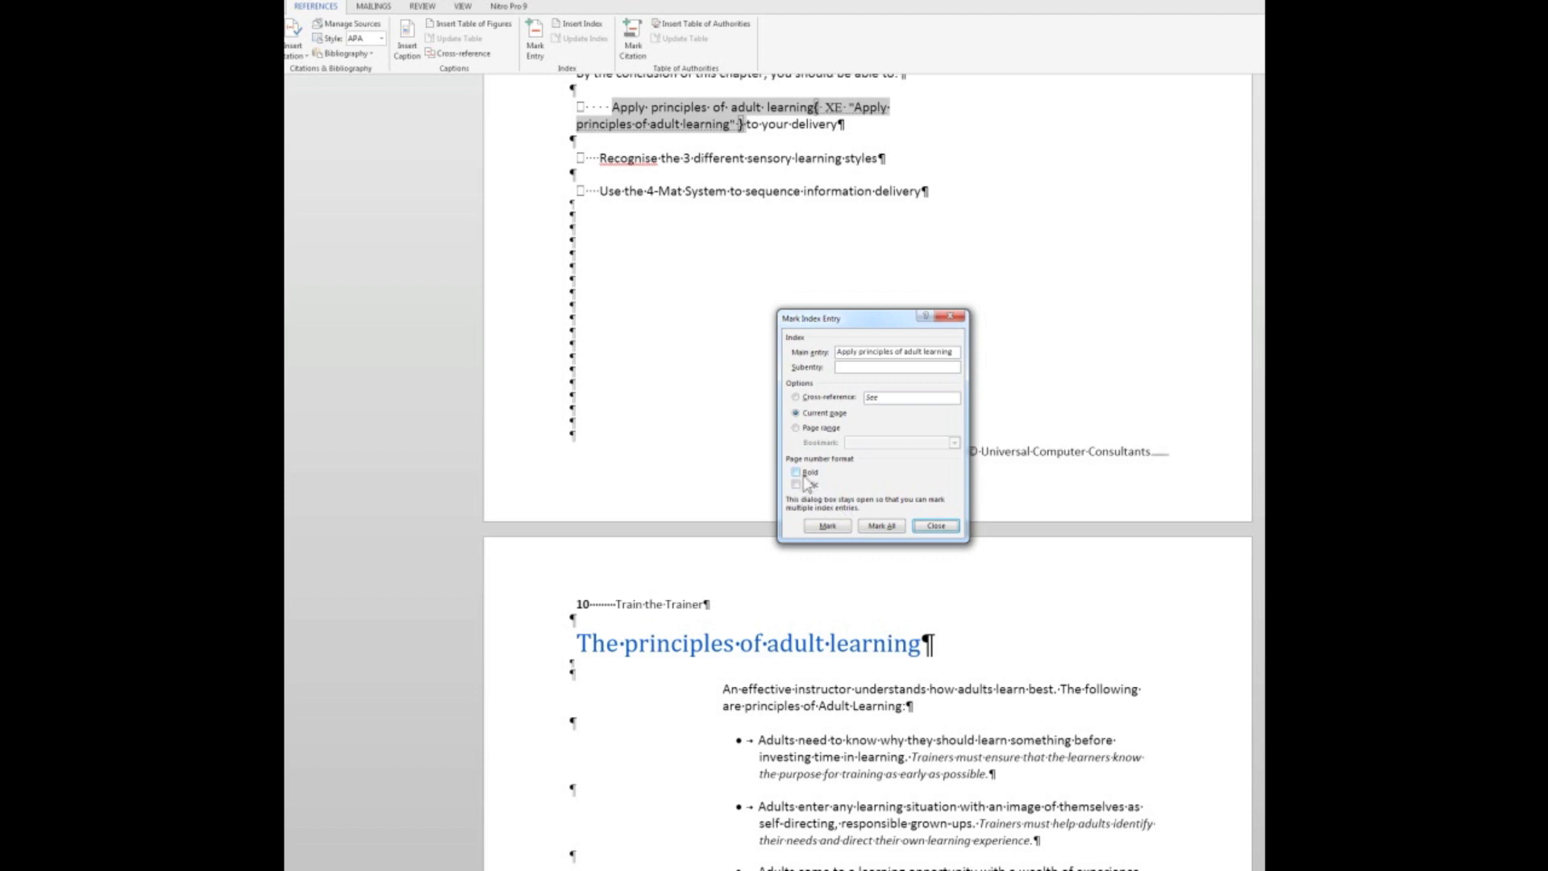
left_click(934, 527)
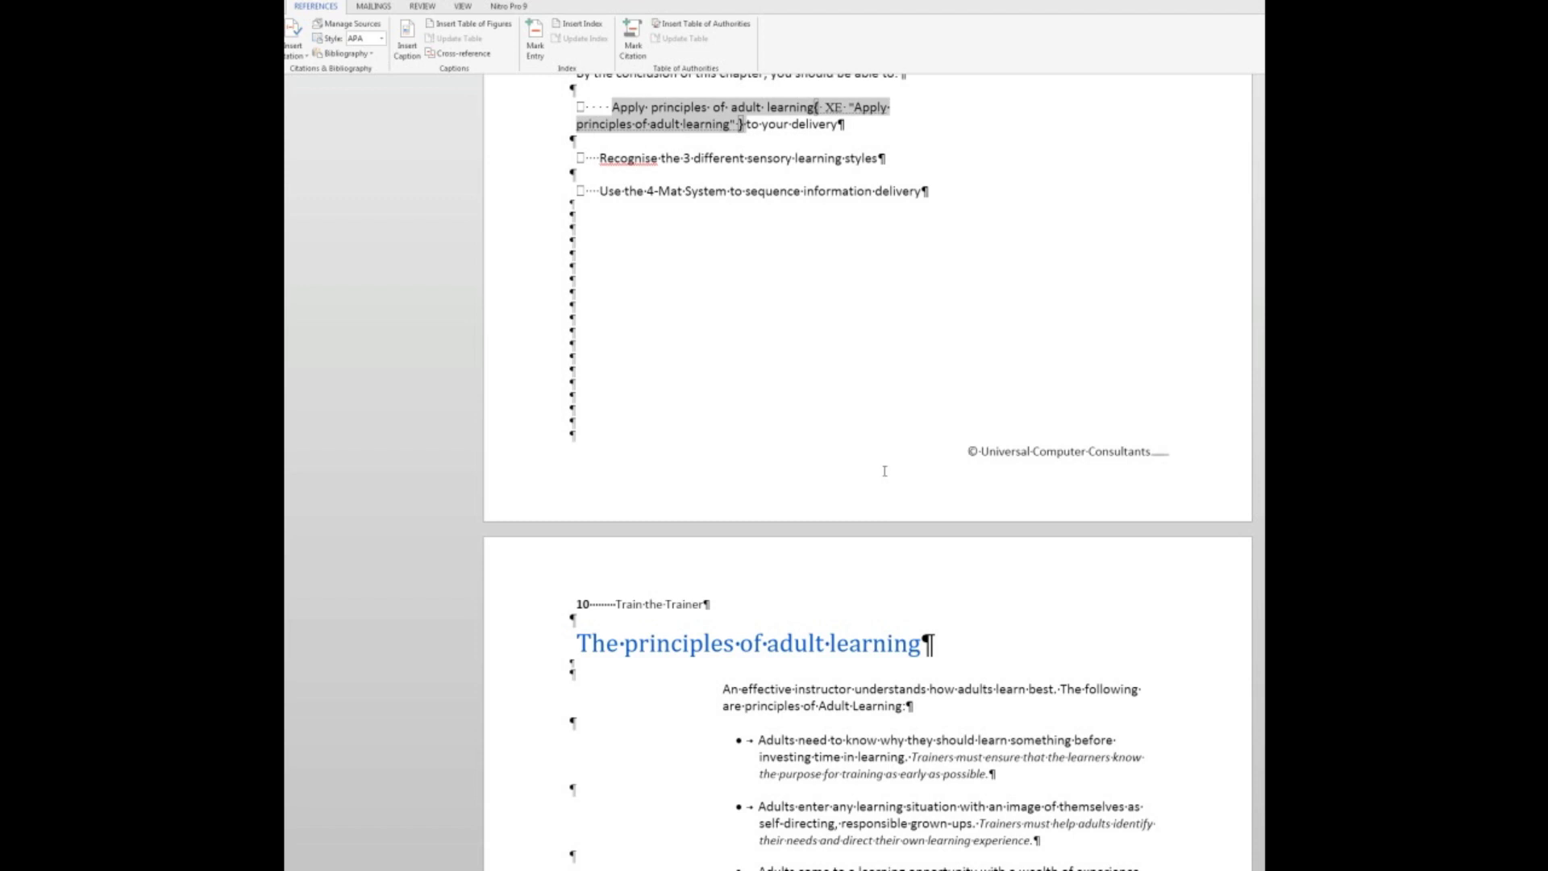
Step: Jump to the blank INDEX page at the document's end and turn off Show/Hide ¶
key("ctrl+End")
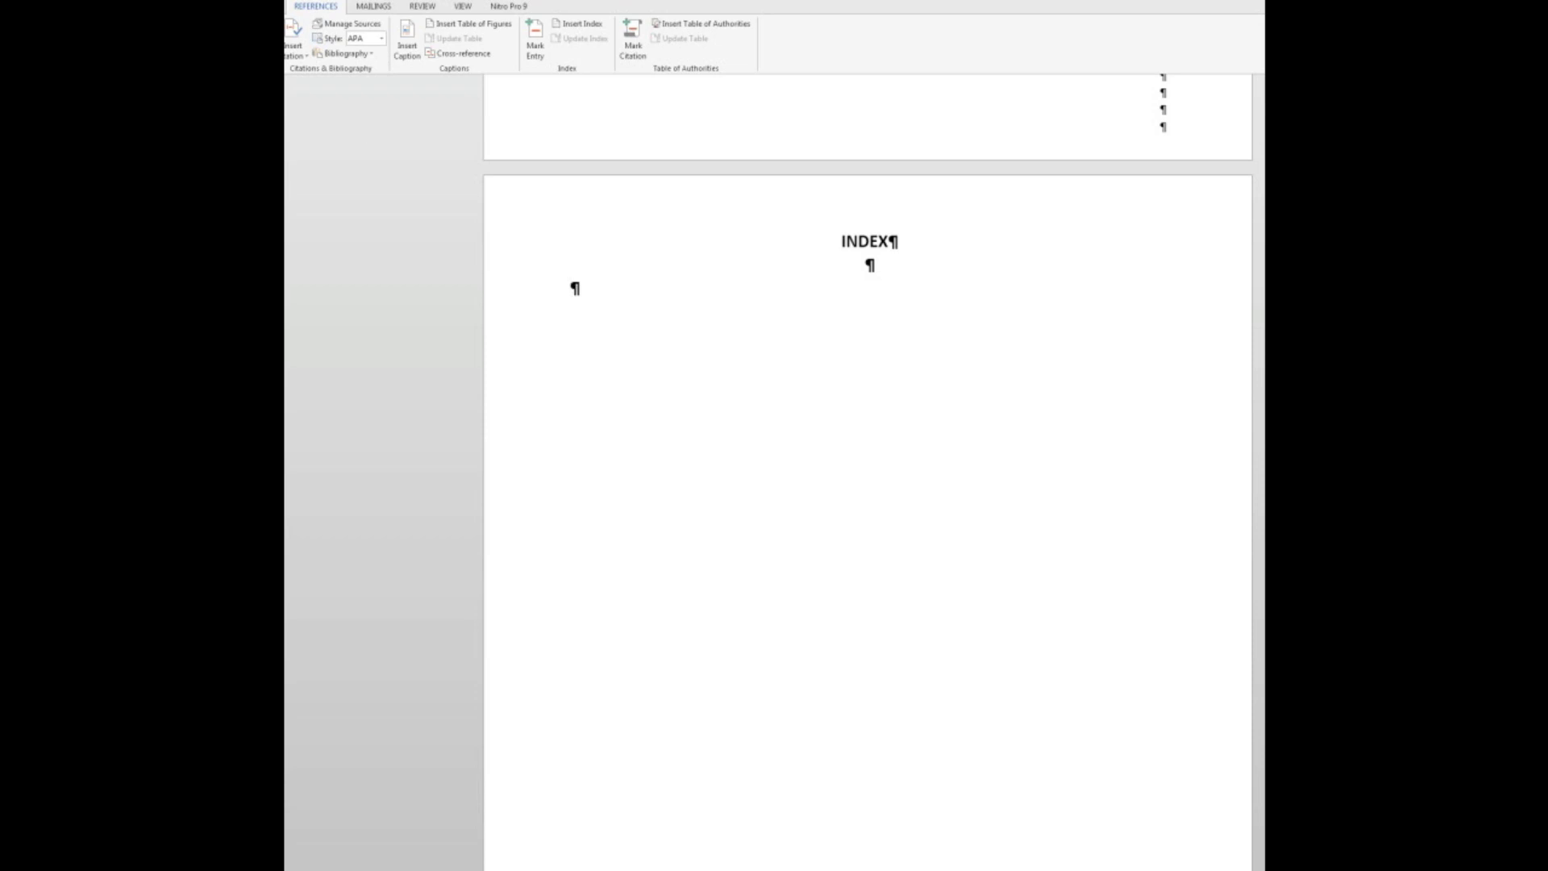
left_click(285, 6)
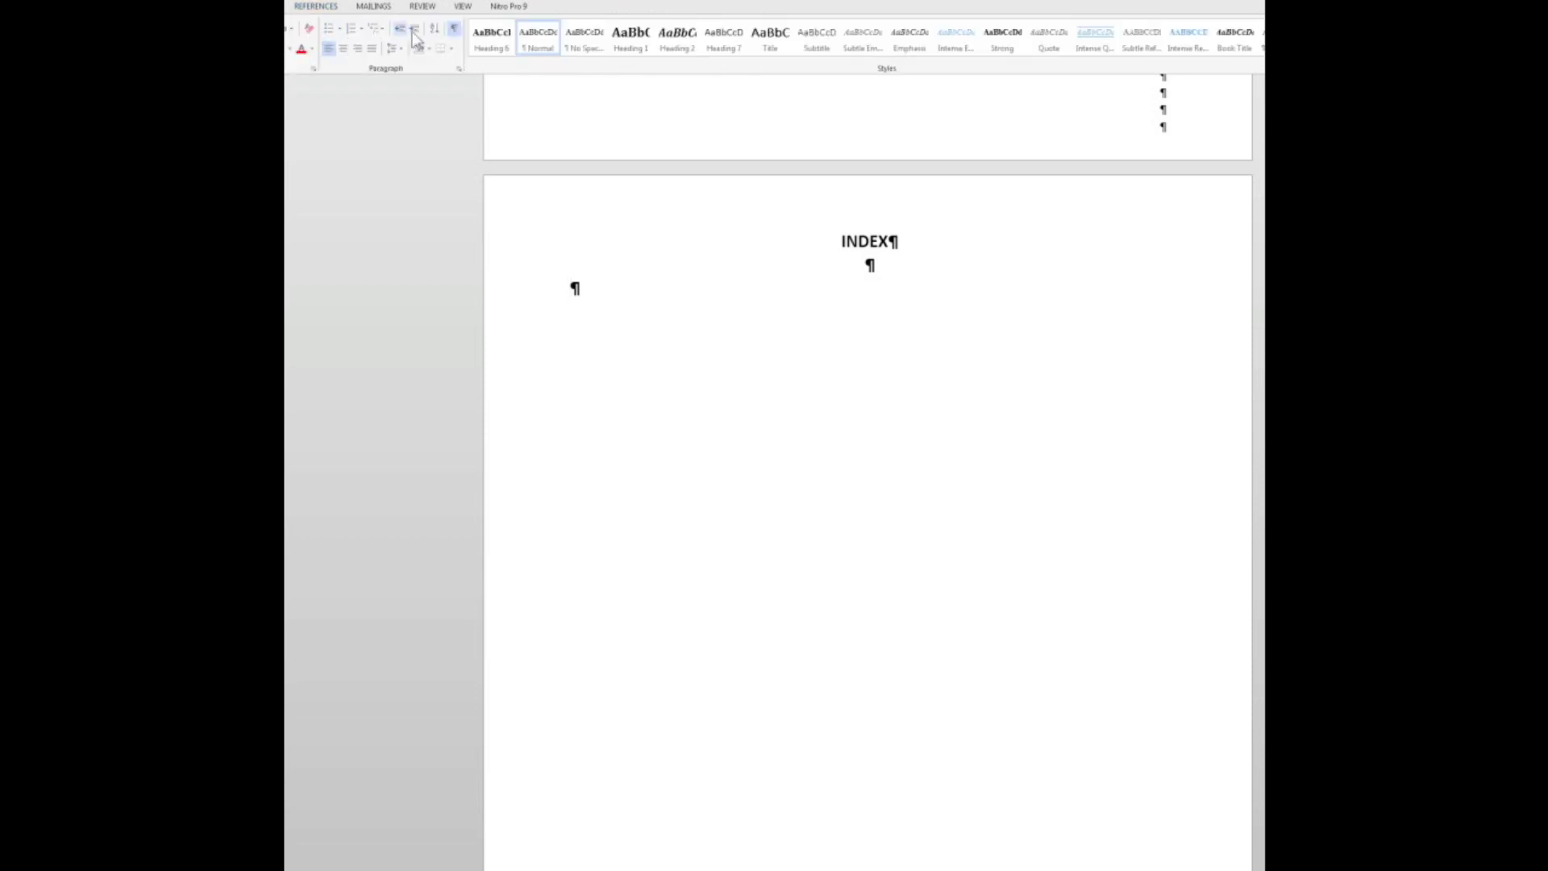
left_click(456, 31)
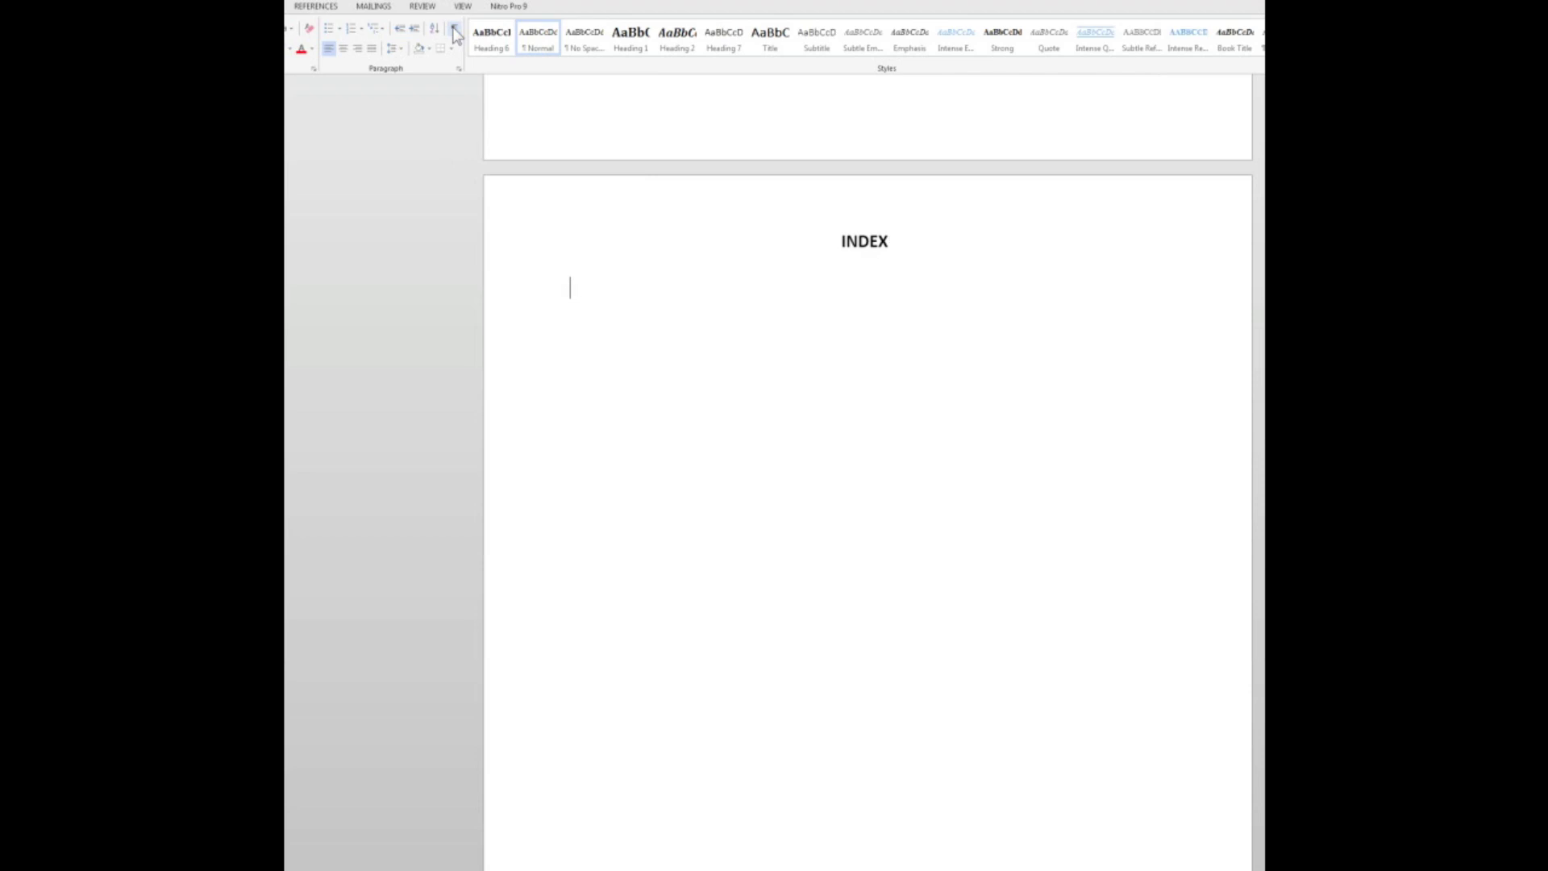
left_click(329, 6)
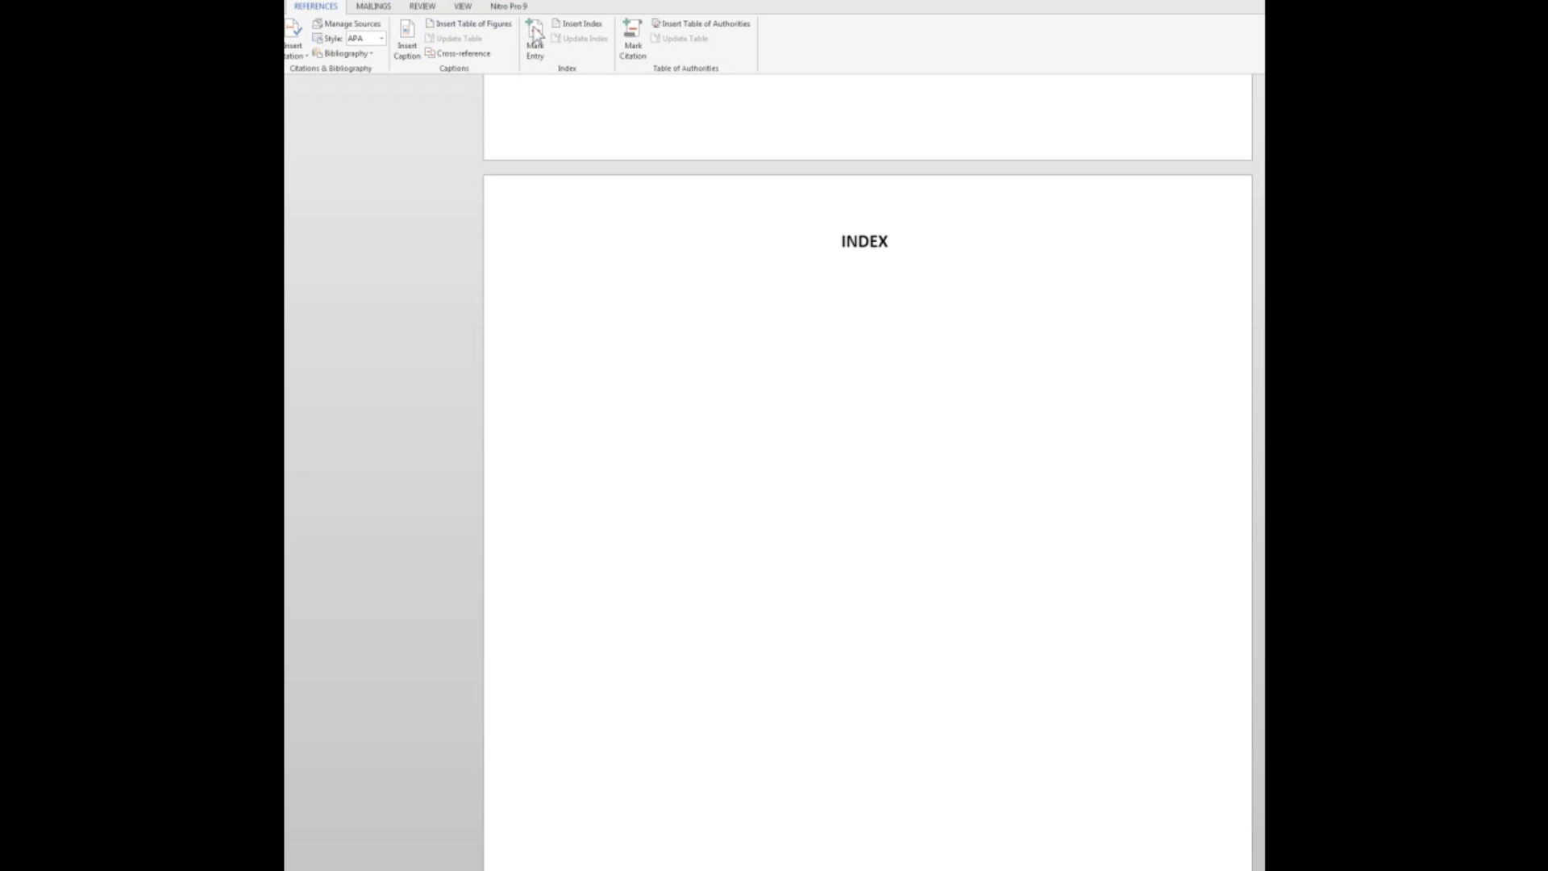
Step: Start inserting the index with page numbers right-aligned
left_click(571, 25)
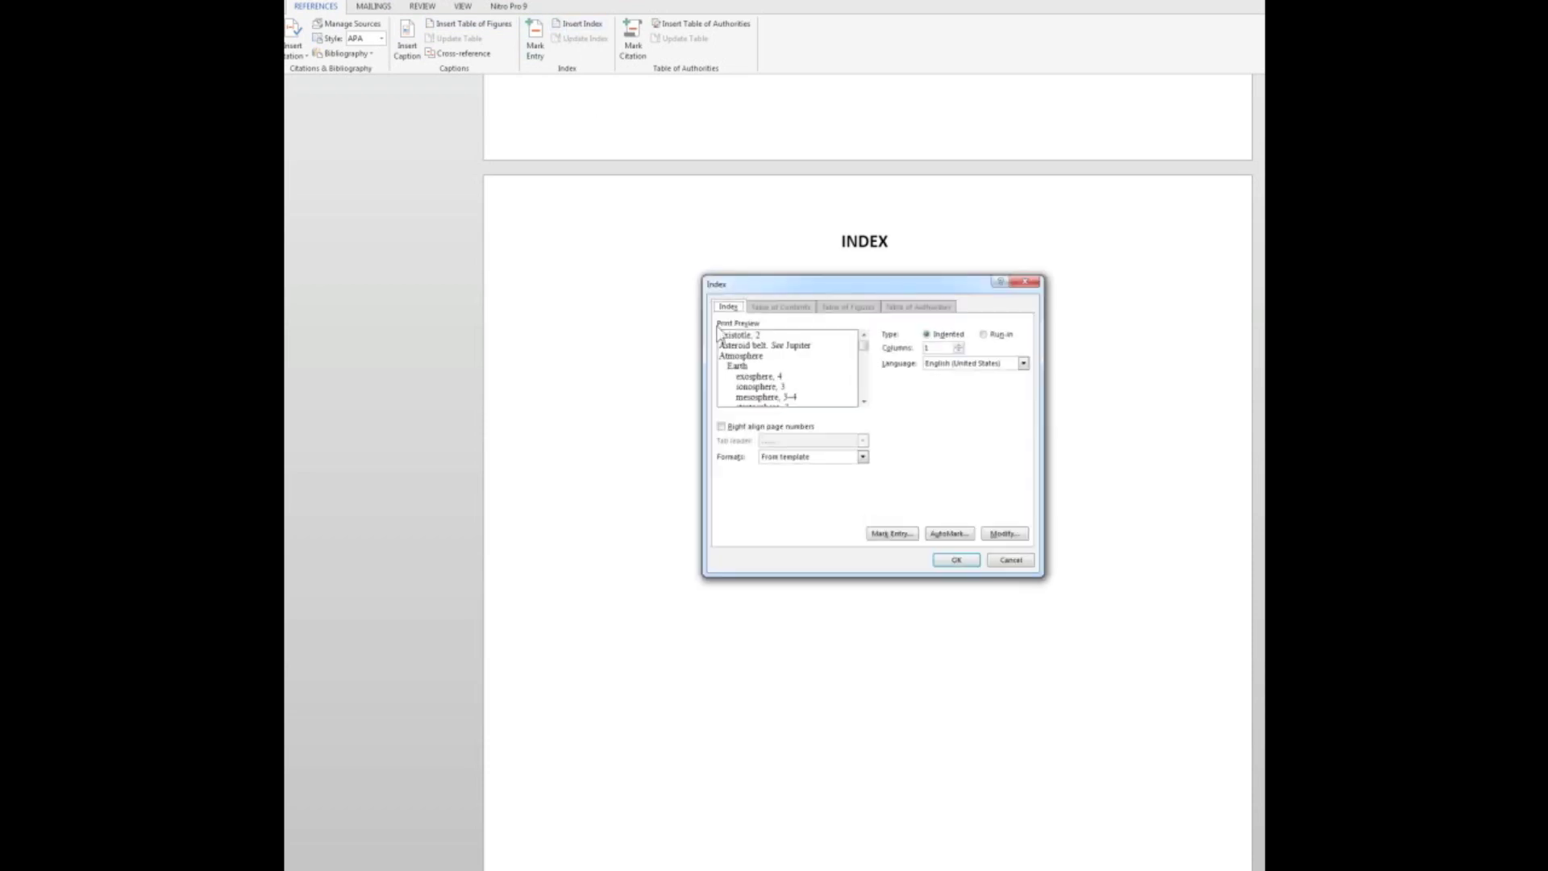
left_click(721, 426)
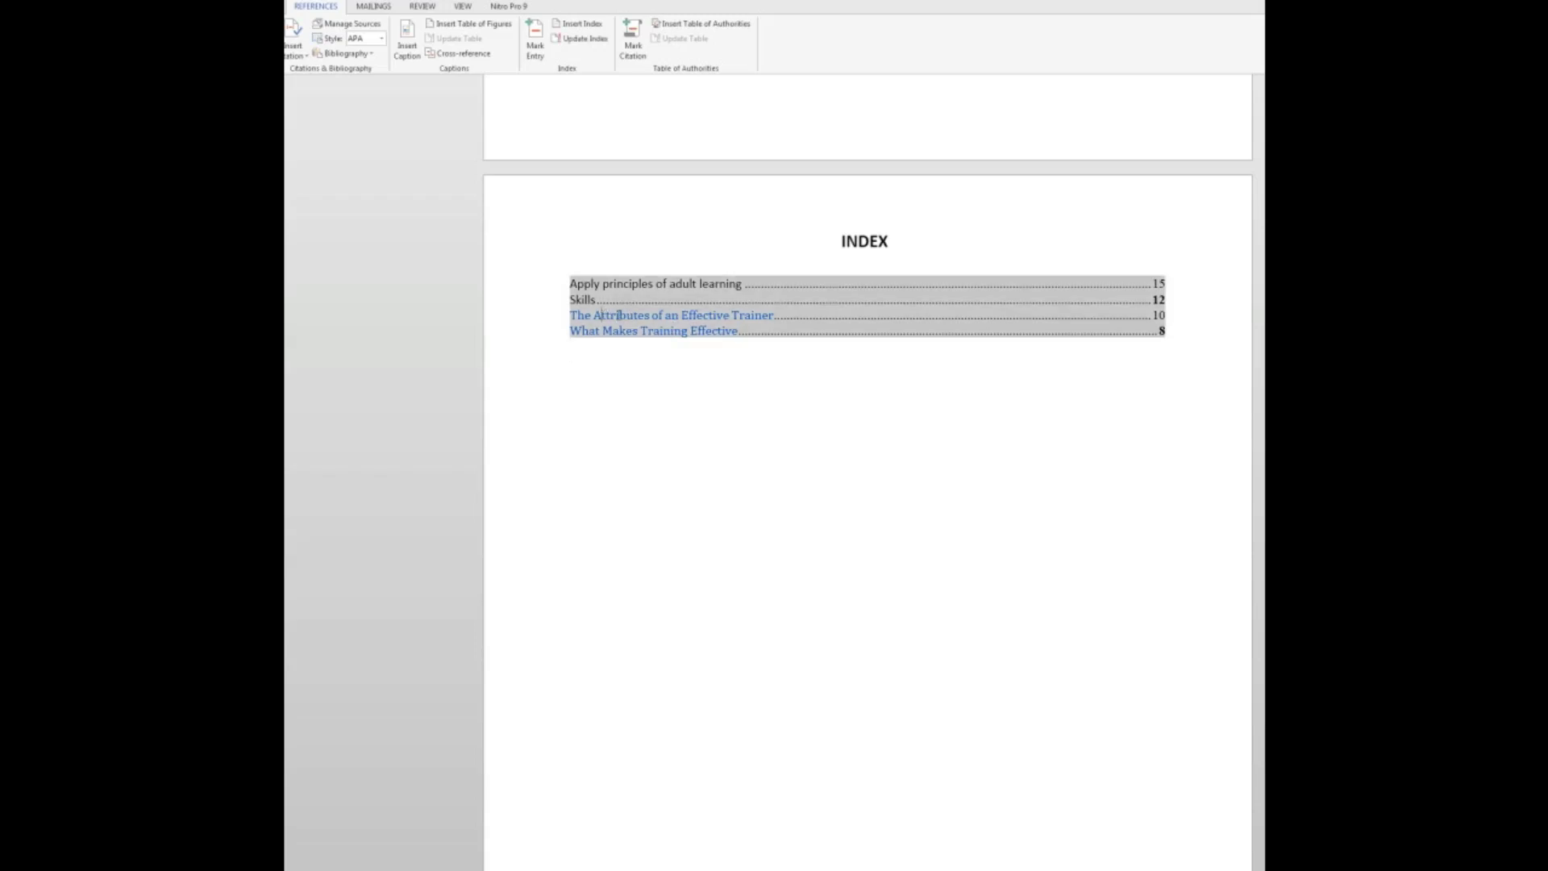
Step: Change 'Attributes' to 'attributes' and 'Effective' to 'effective' in the index entry
key("BackSpace")
type("a")
left_click(685, 315)
key("BackSpace")
type("e")
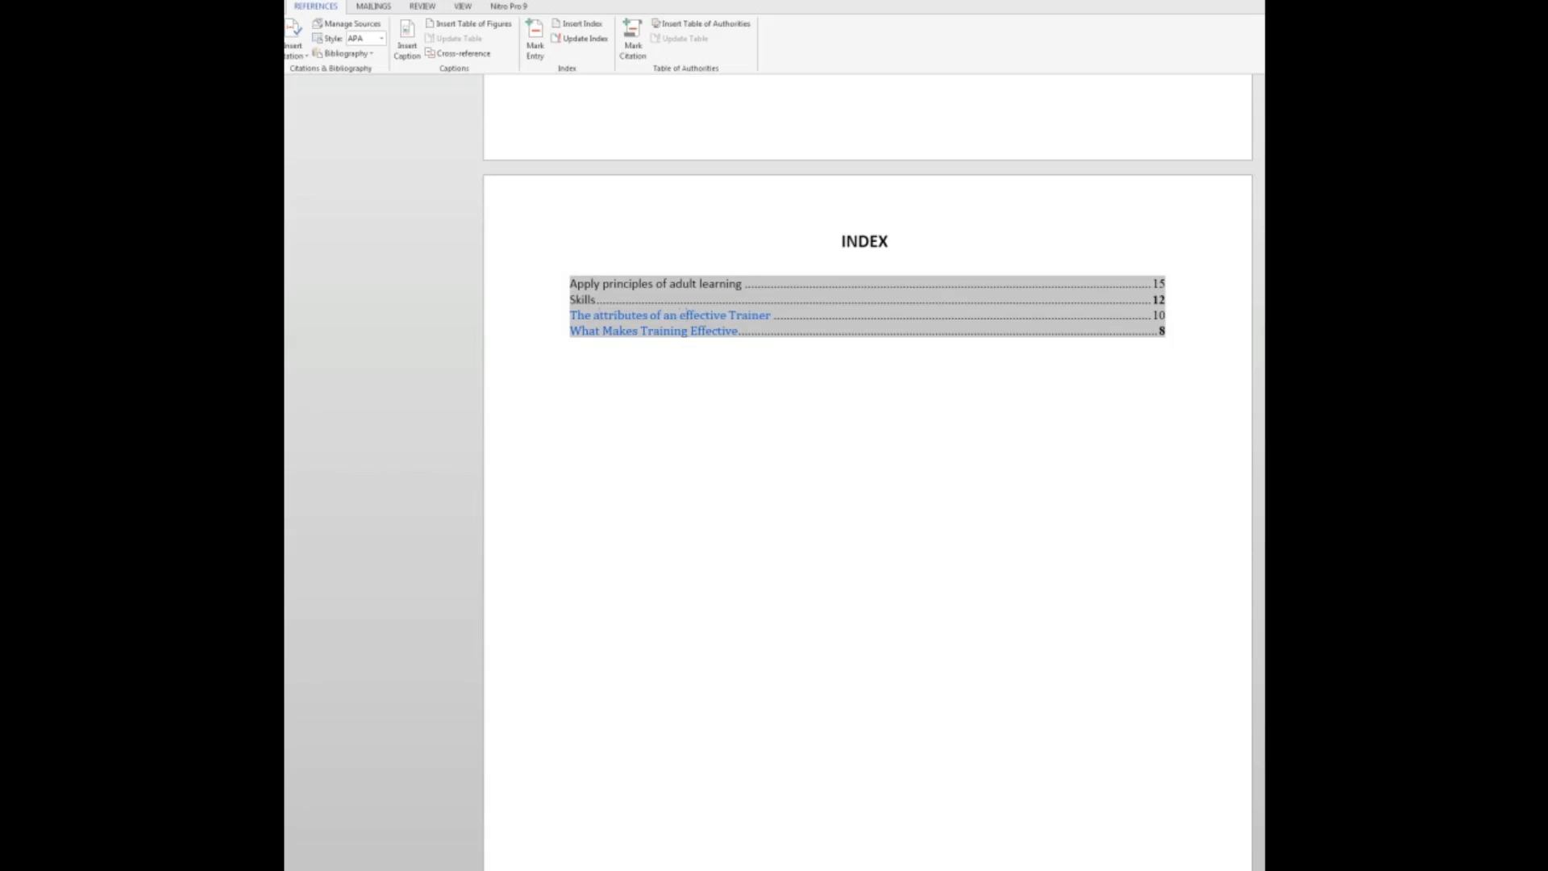